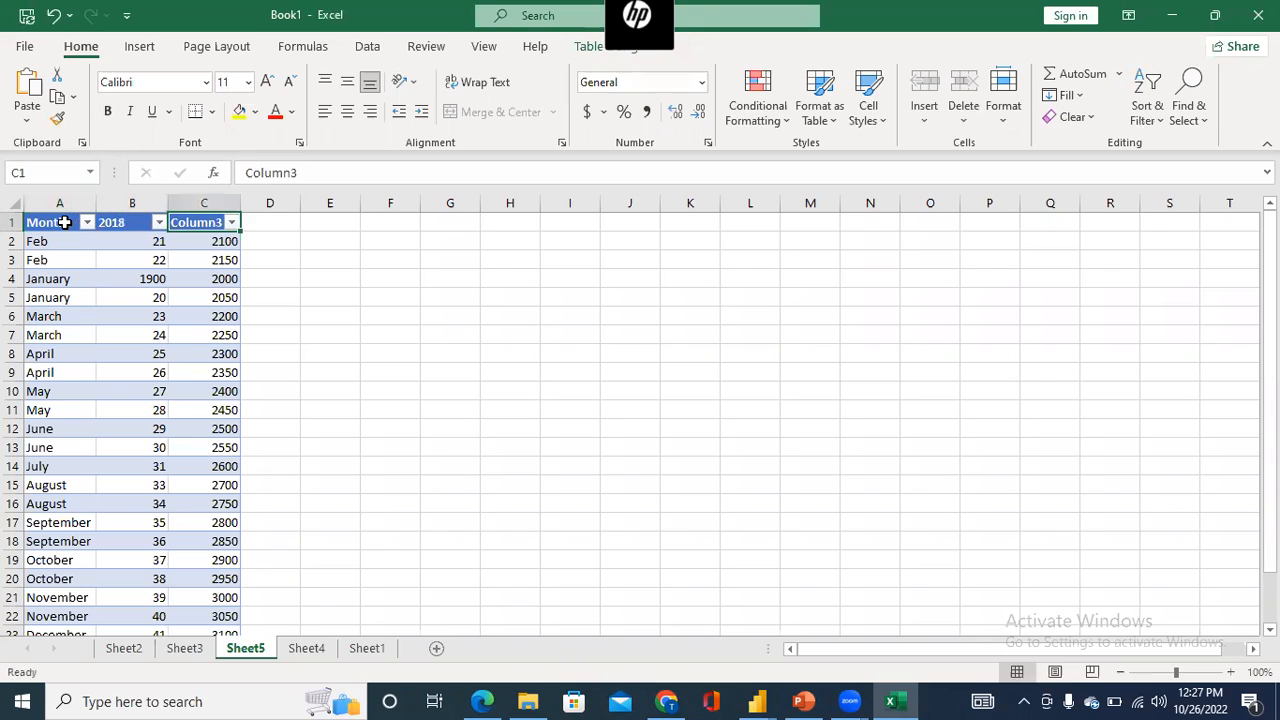
- Rename the header of the table's third column to 2019
text(2019)
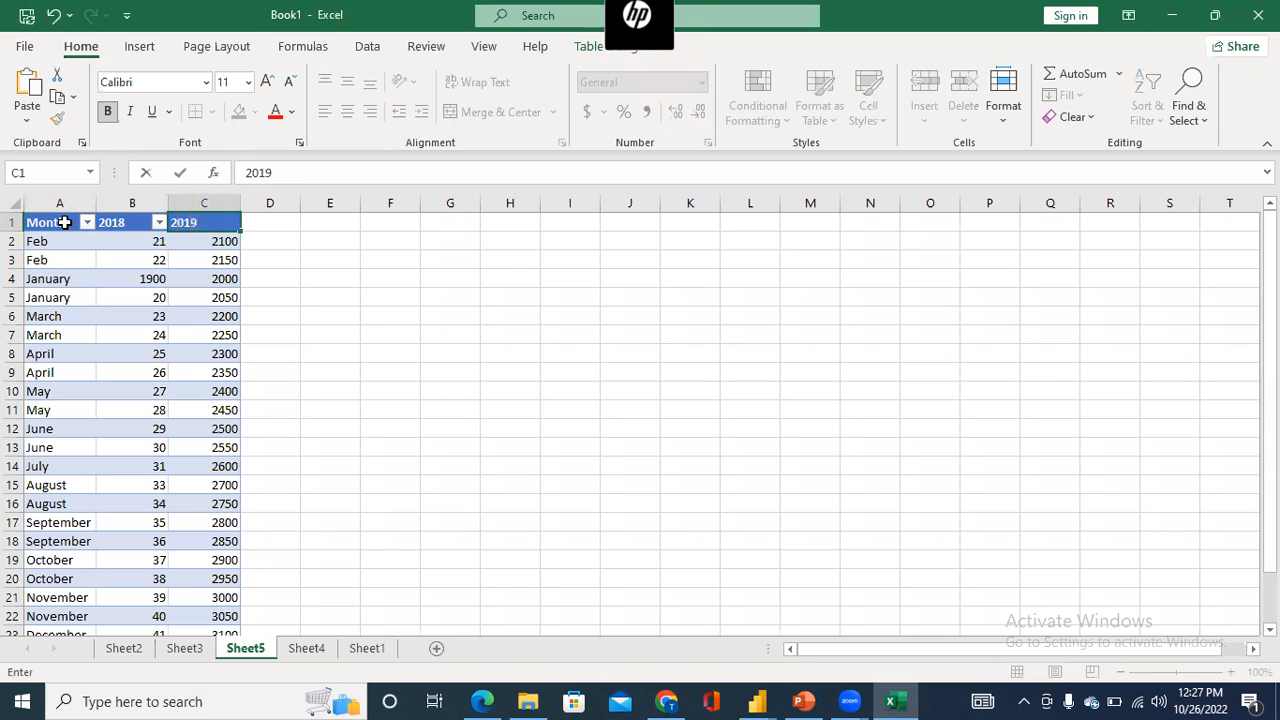
click(98, 260)
drag(56, 221, 95, 275)
click(157, 240)
click(86, 240)
click(84, 262)
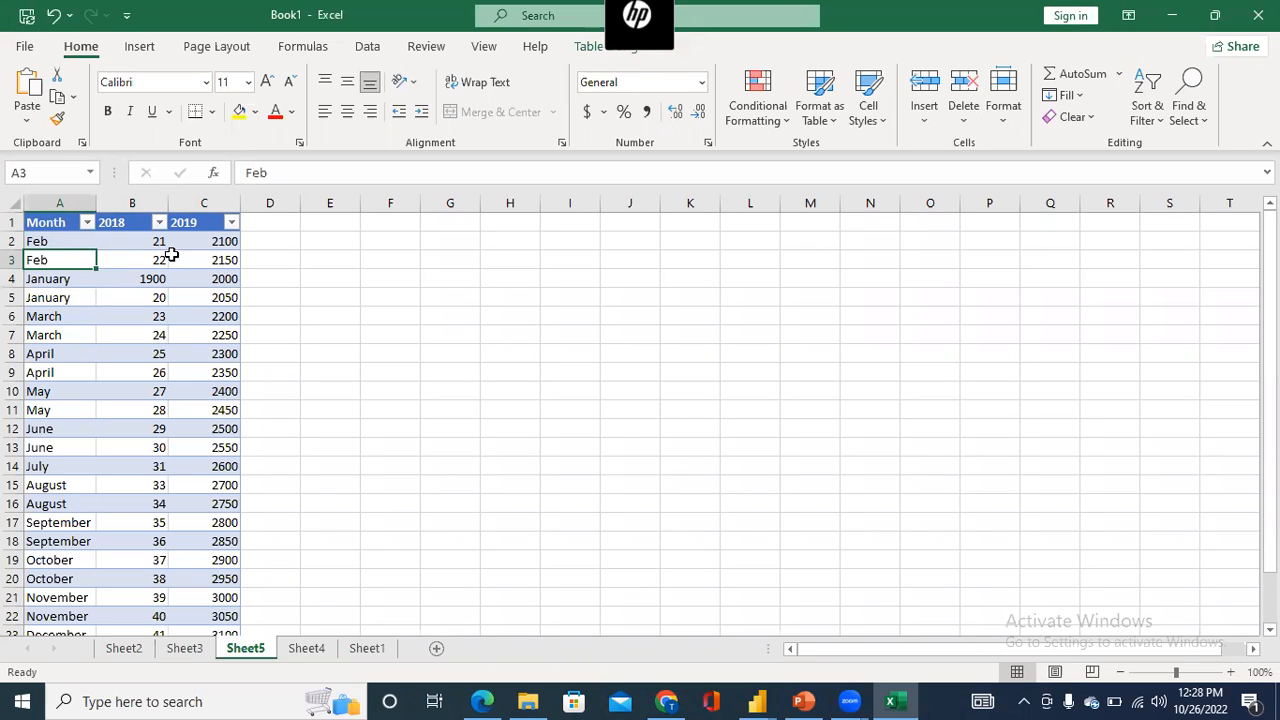
- Insert a PivotTable on a new worksheet from the whole table with the Month, 2018 and 2019 columns
click(54, 222)
drag(54, 222, 207, 595)
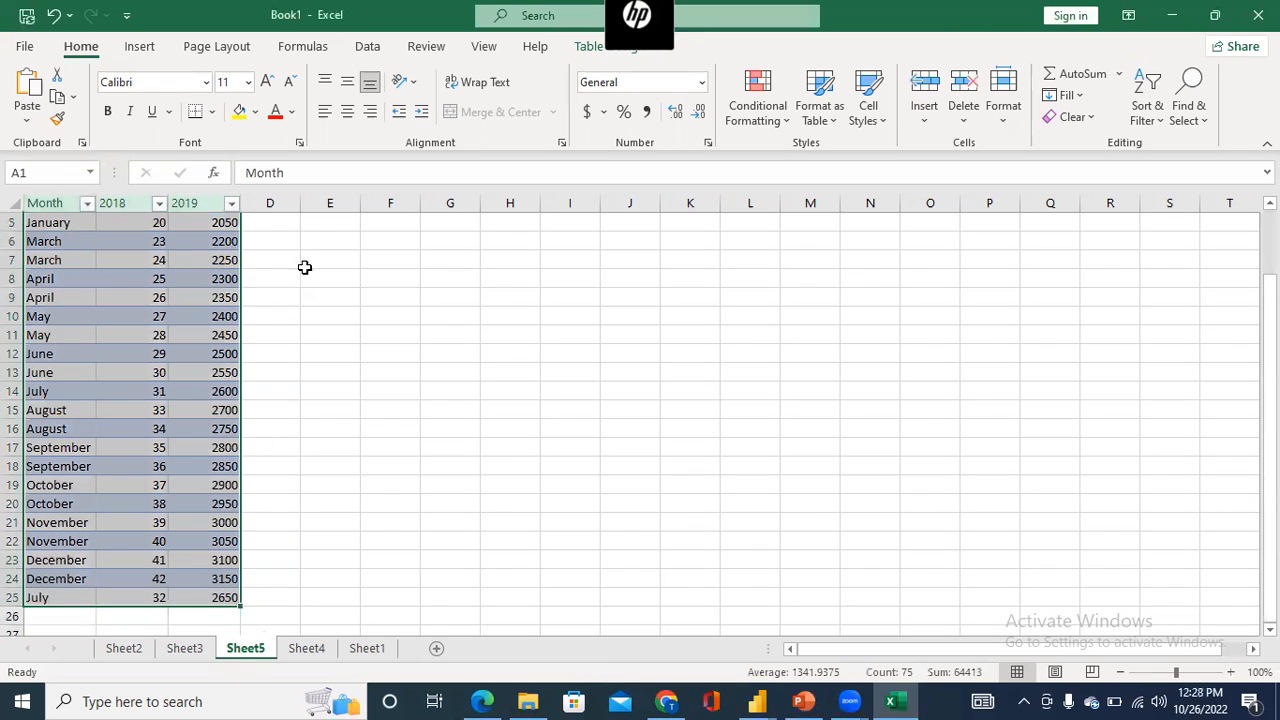
click(138, 47)
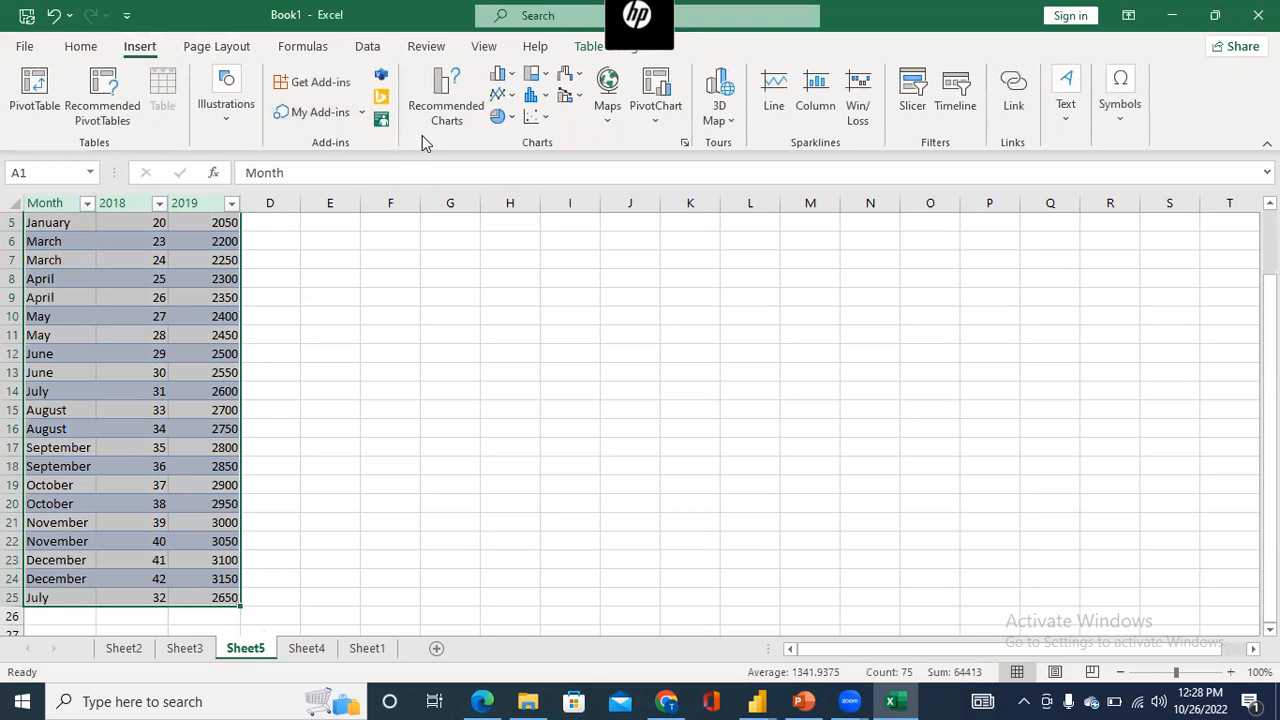
click(42, 105)
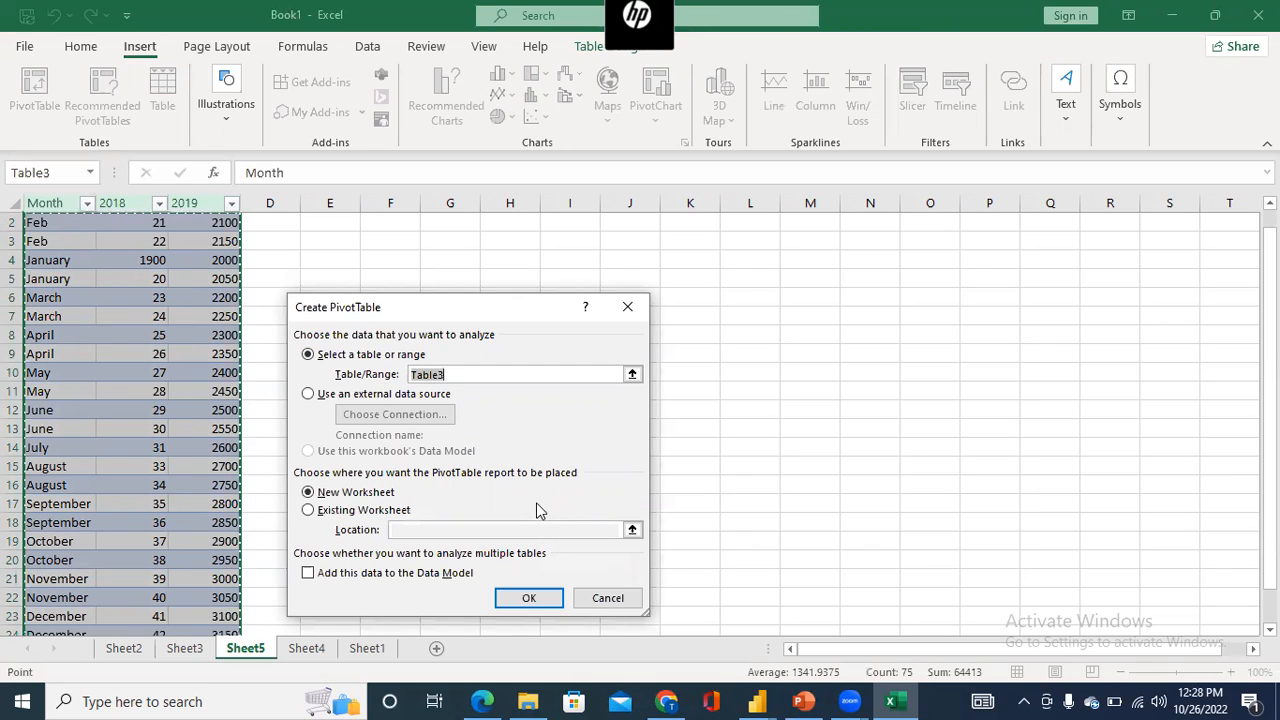
click(527, 604)
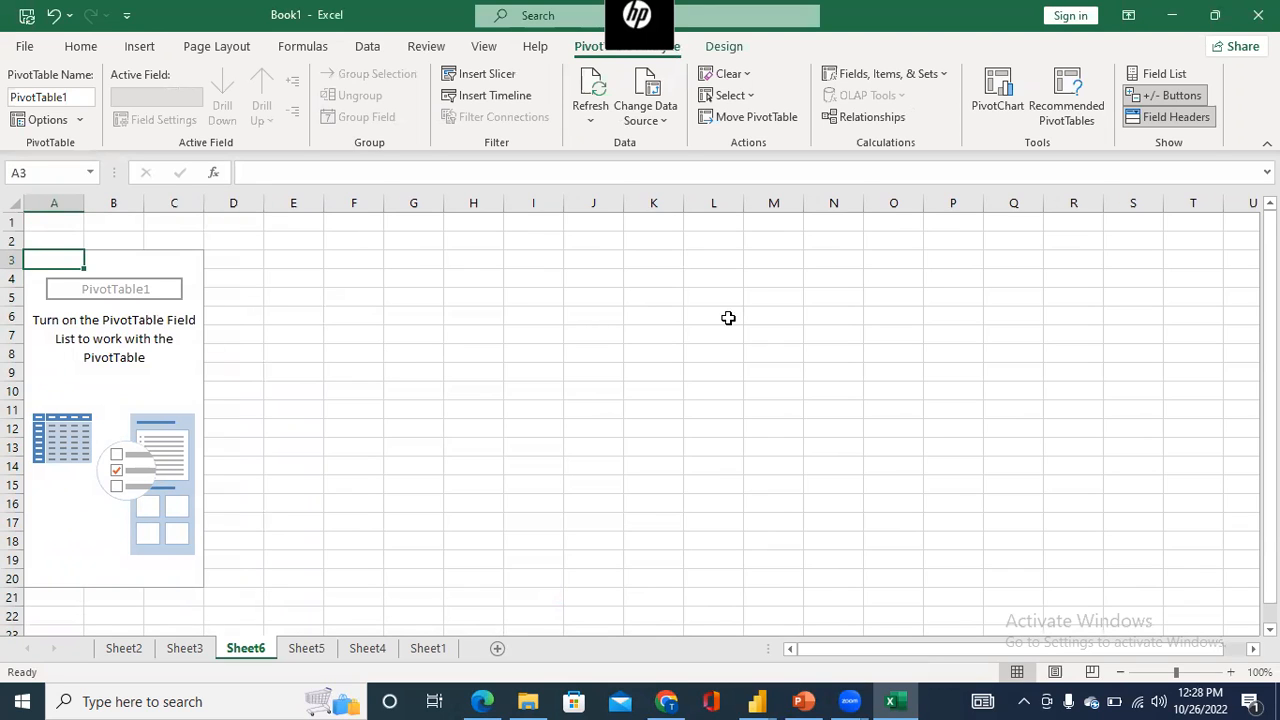
- Show the PivotTable field list and add the Month, 2018 and 2019 fields to the report
click(1165, 74)
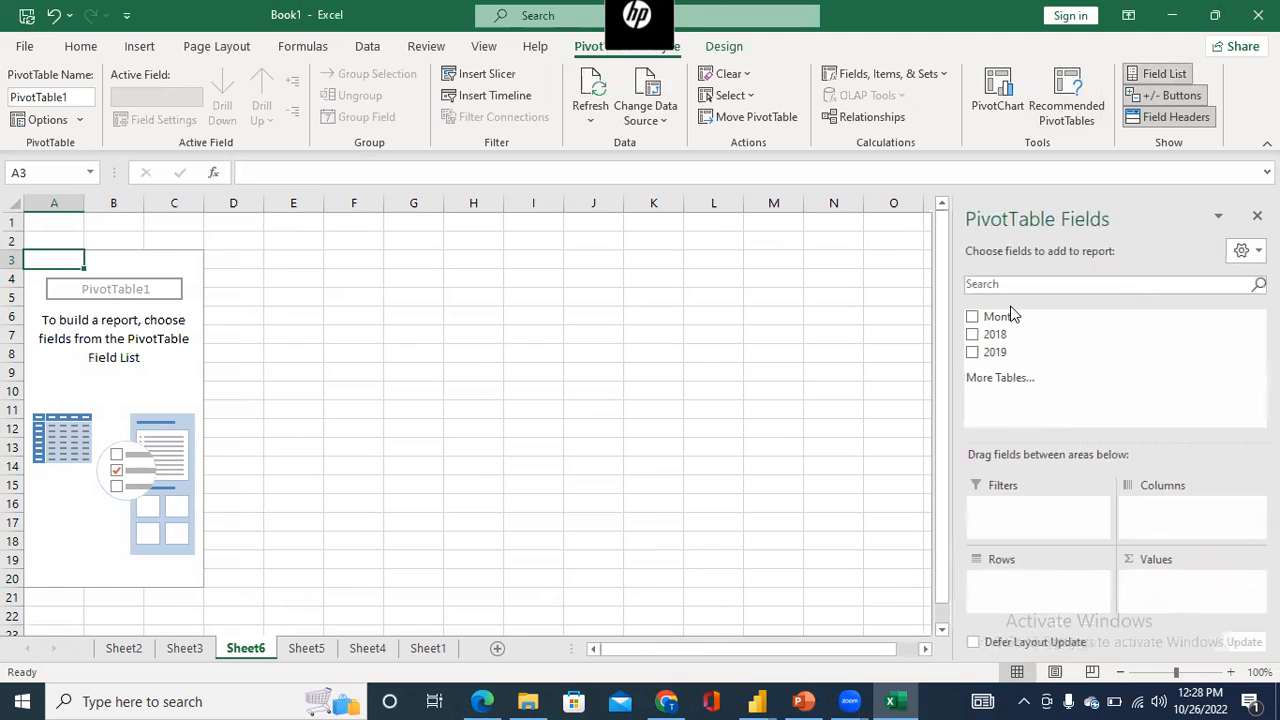
click(974, 317)
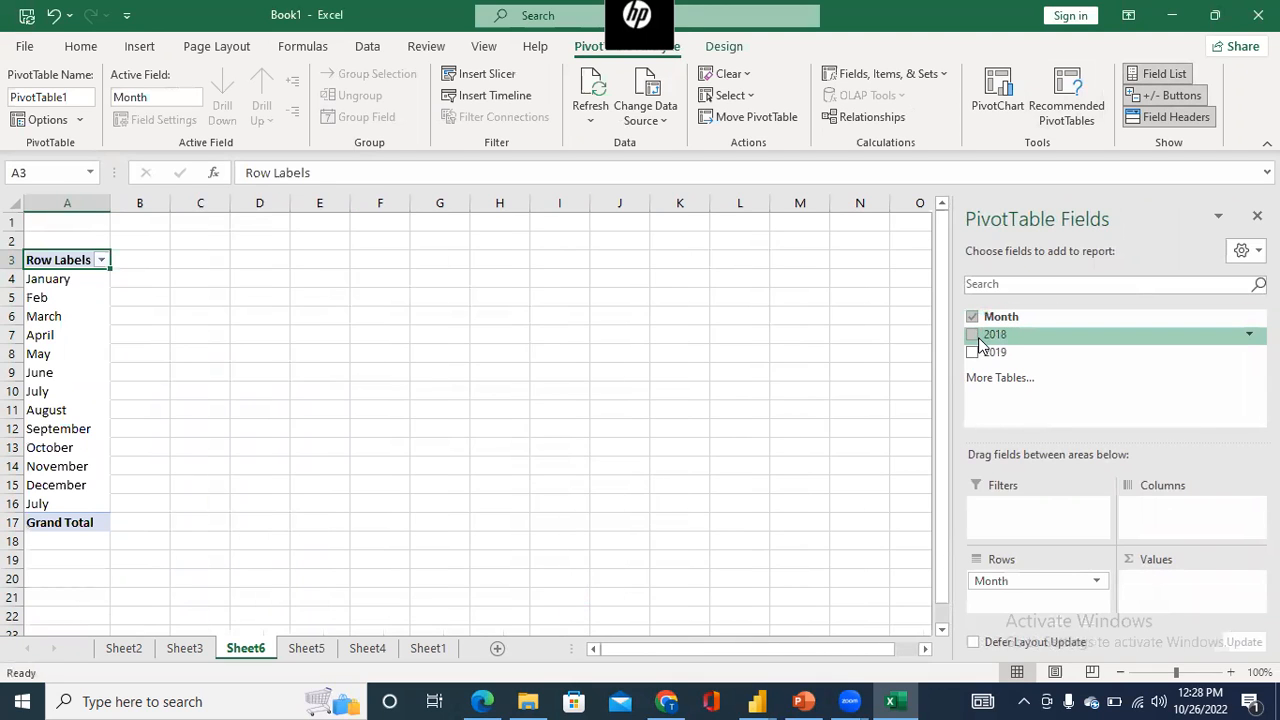
click(979, 341)
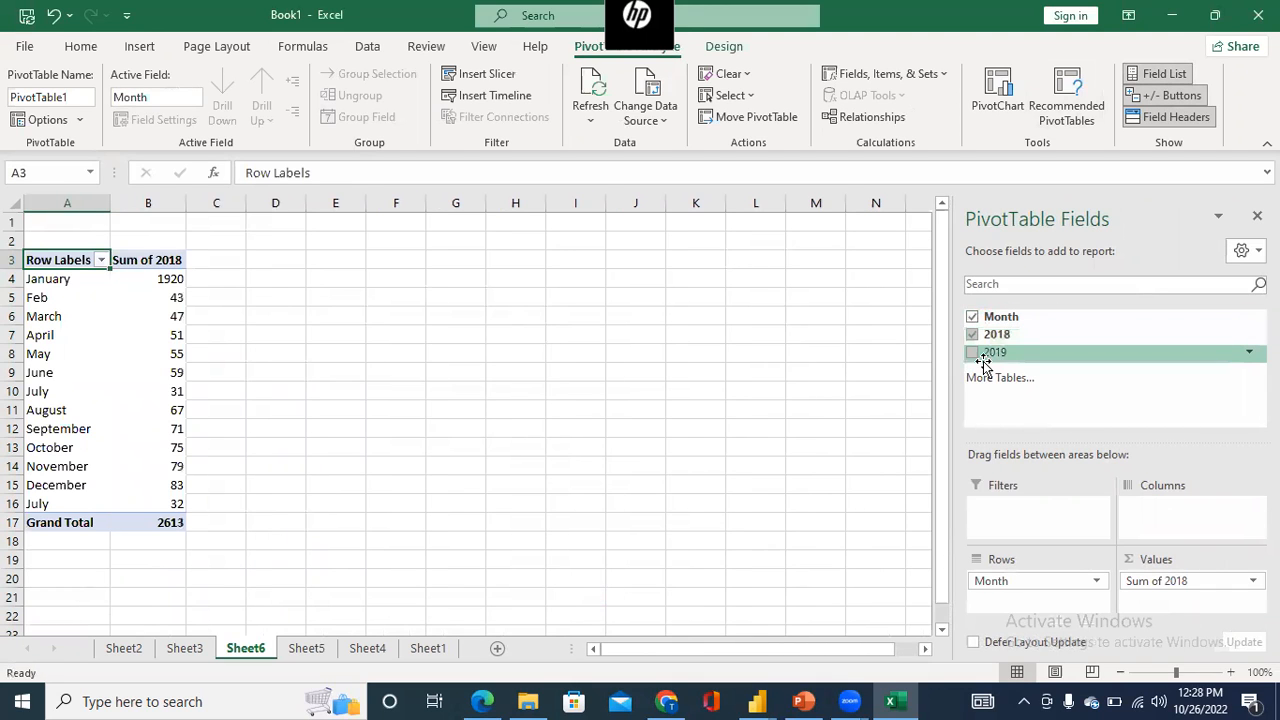
click(974, 354)
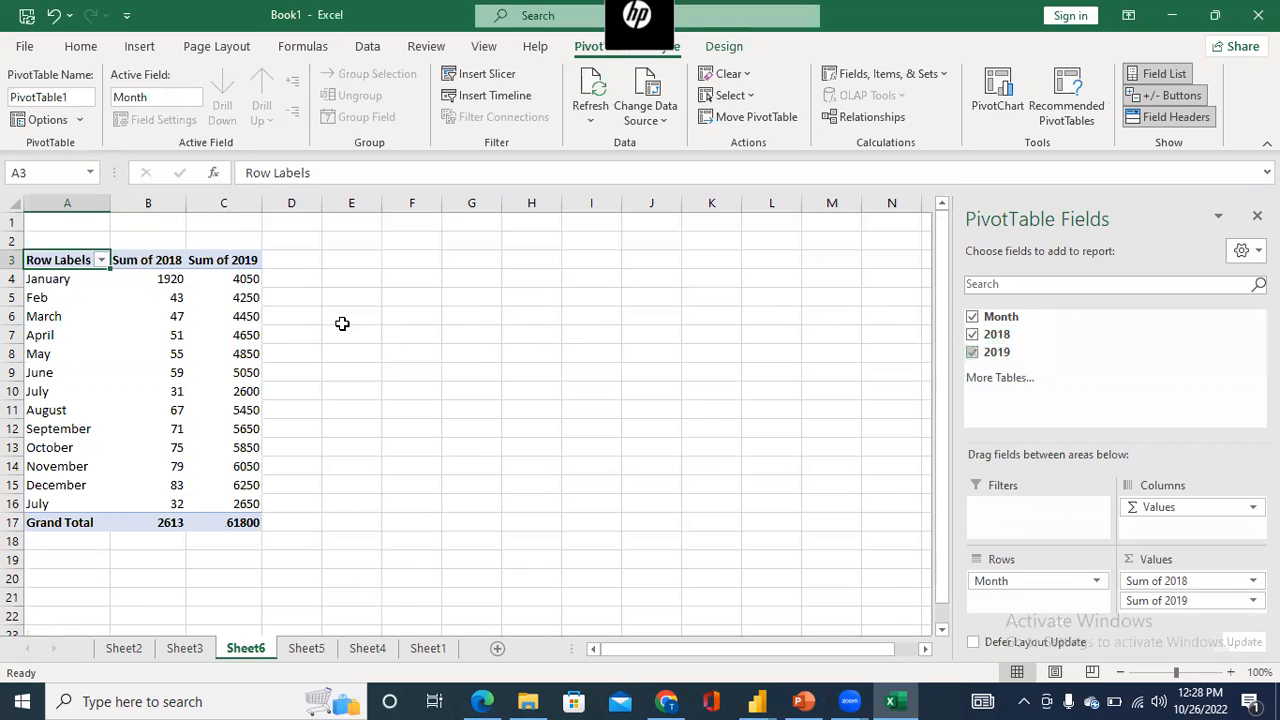
- Examine the January and Feb rows and the 2019 grand total in the PivotTable
click(52, 280)
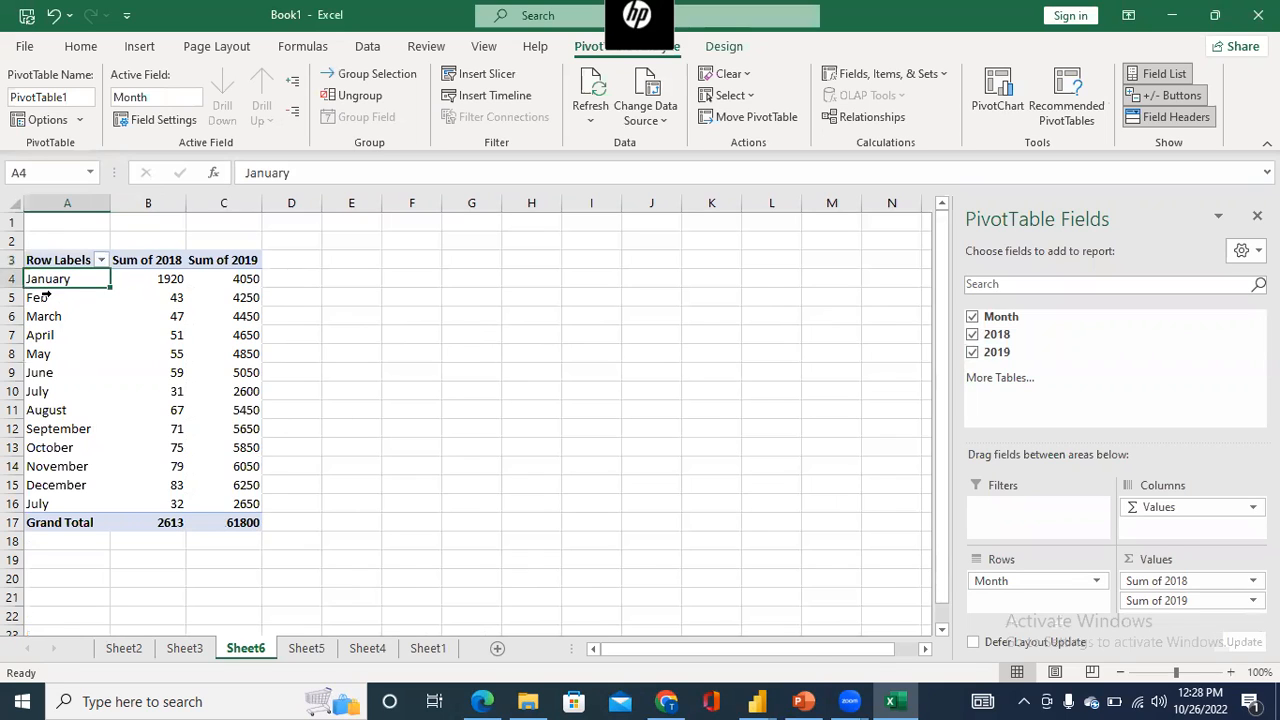
click(44, 297)
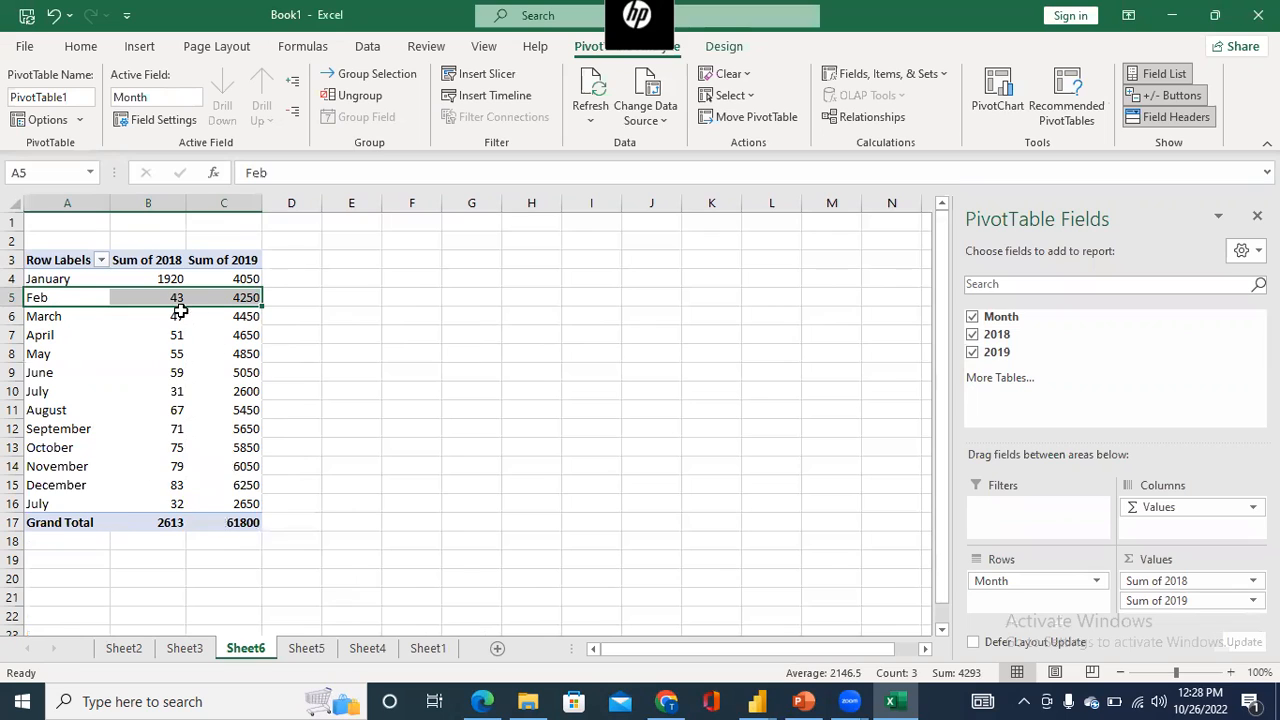
click(245, 258)
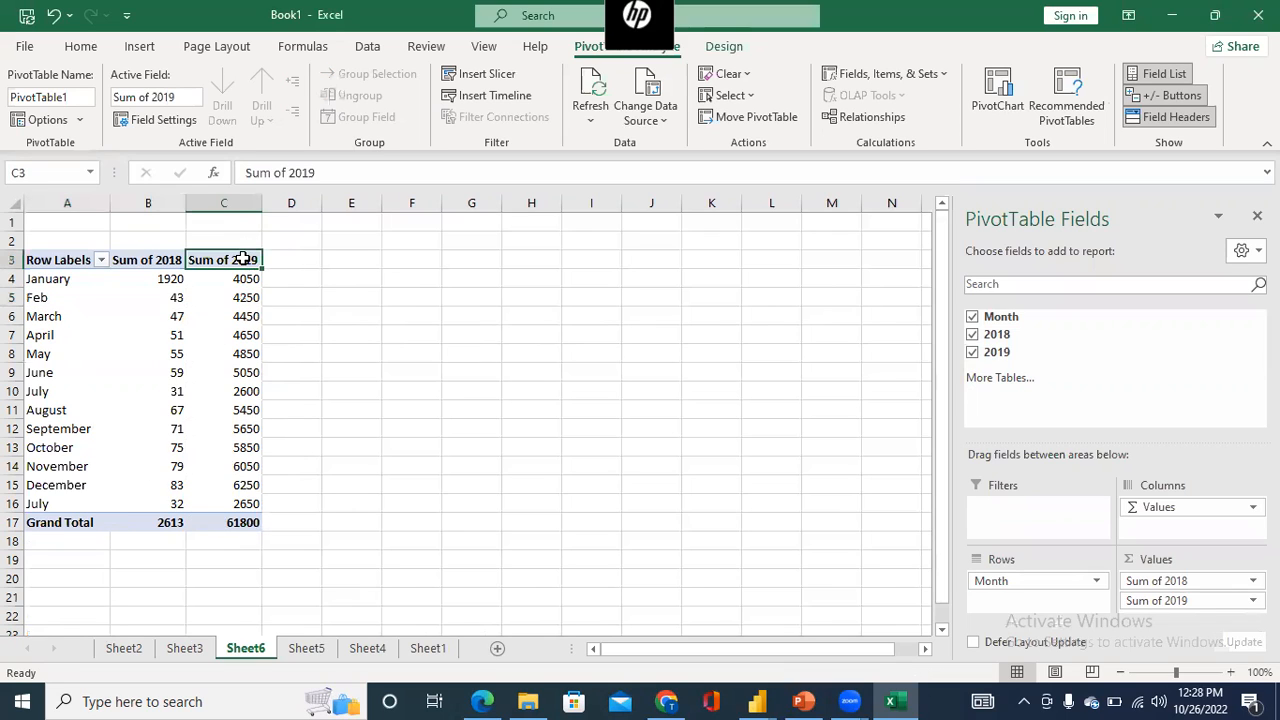
click(233, 525)
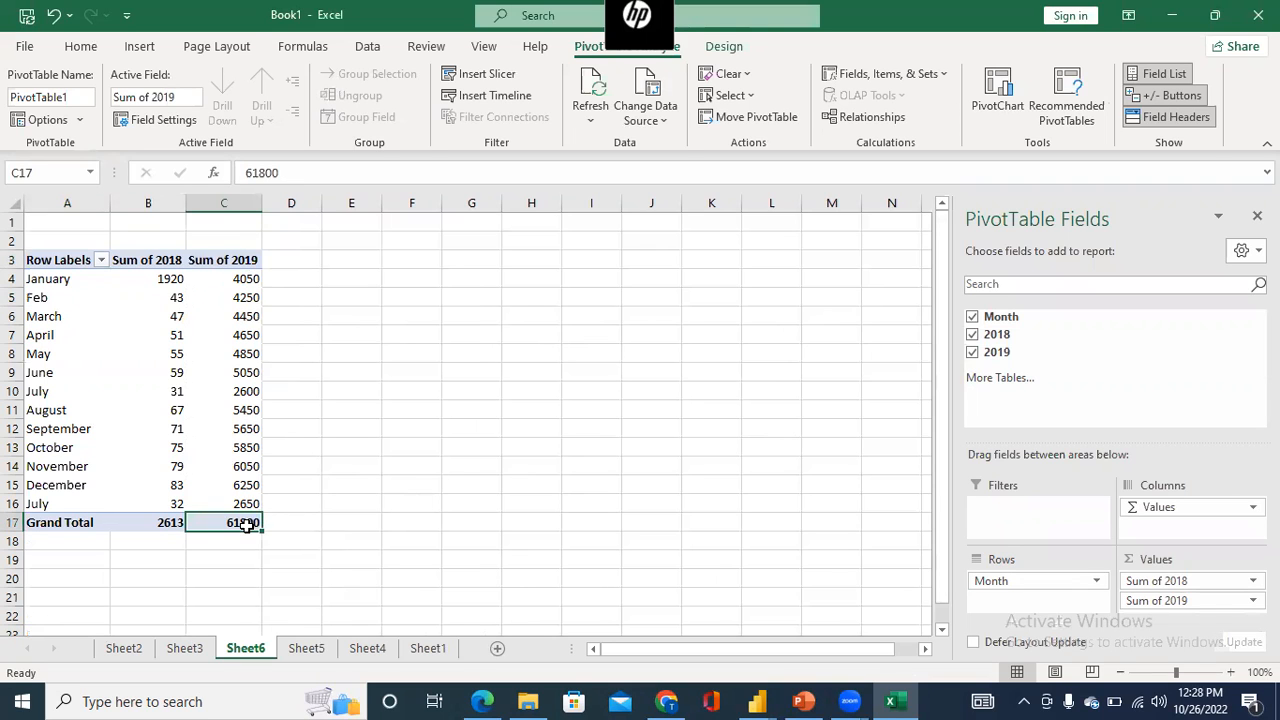
double_click(246, 525)
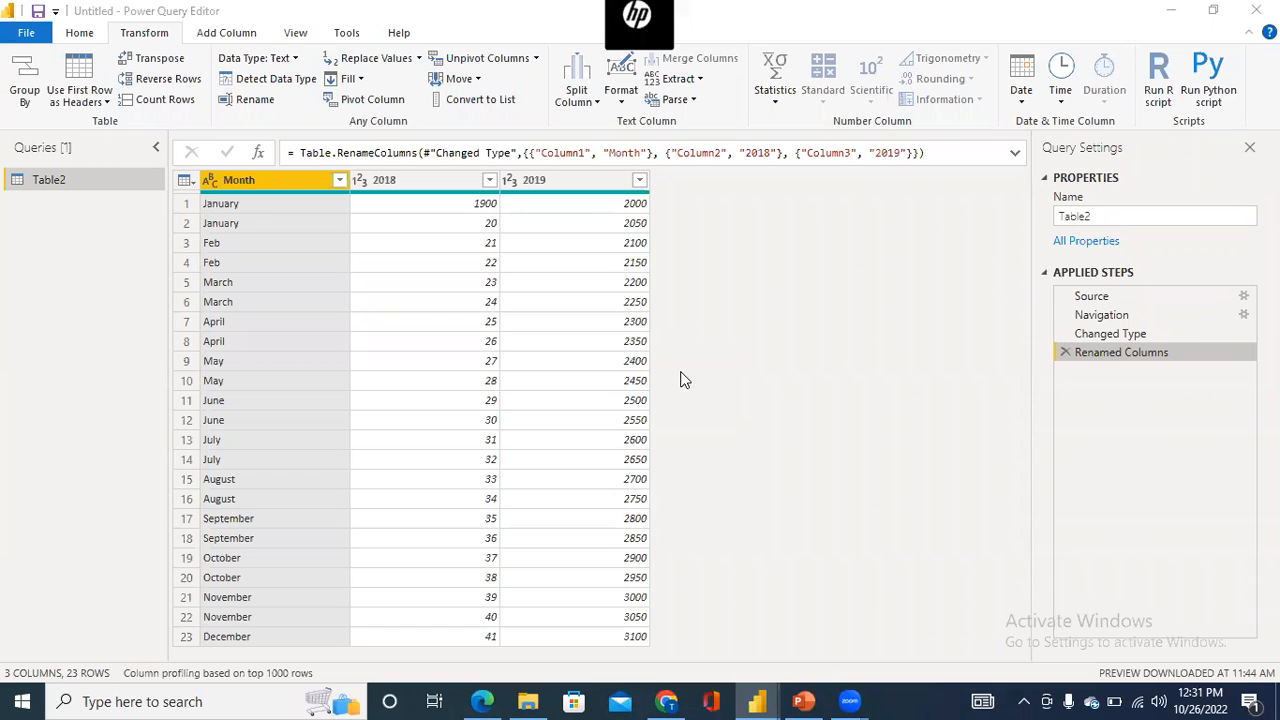
- Try pivoting the 2018 column with 2019 as the values column, and delete the resulting applied step
click(376, 185)
ctrl+click(520, 182)
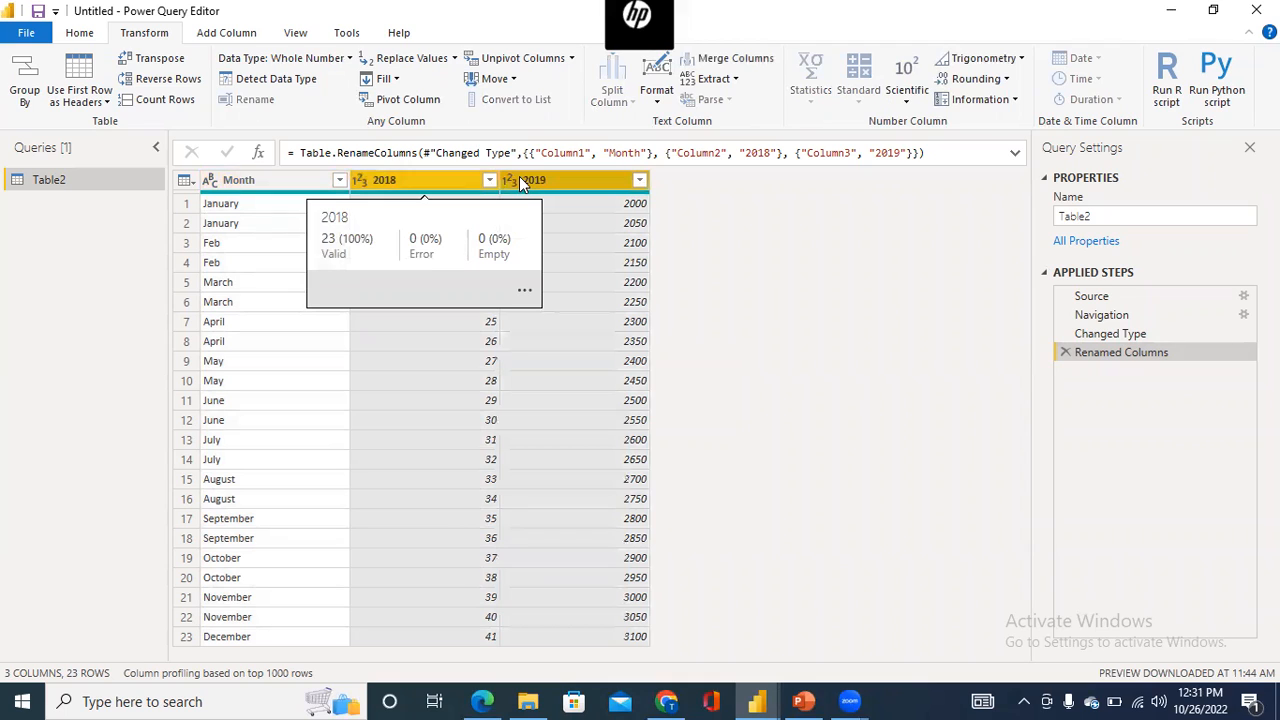
click(405, 100)
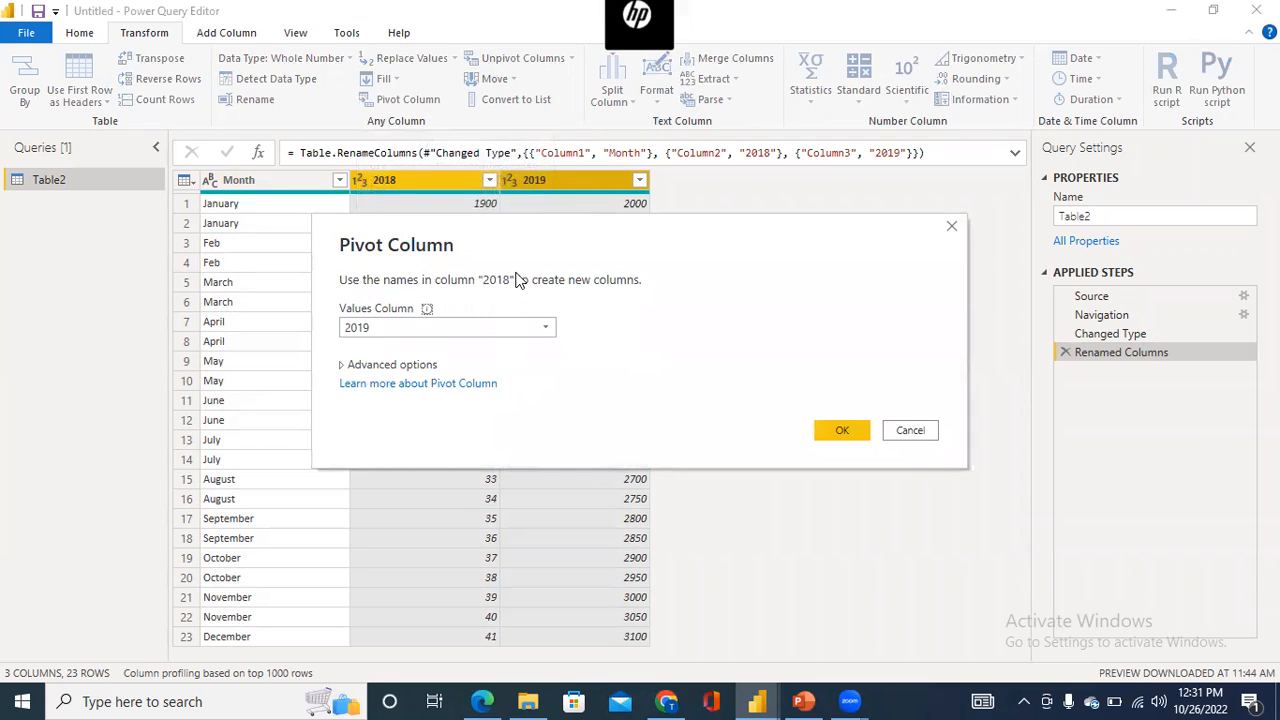
click(549, 330)
click(630, 358)
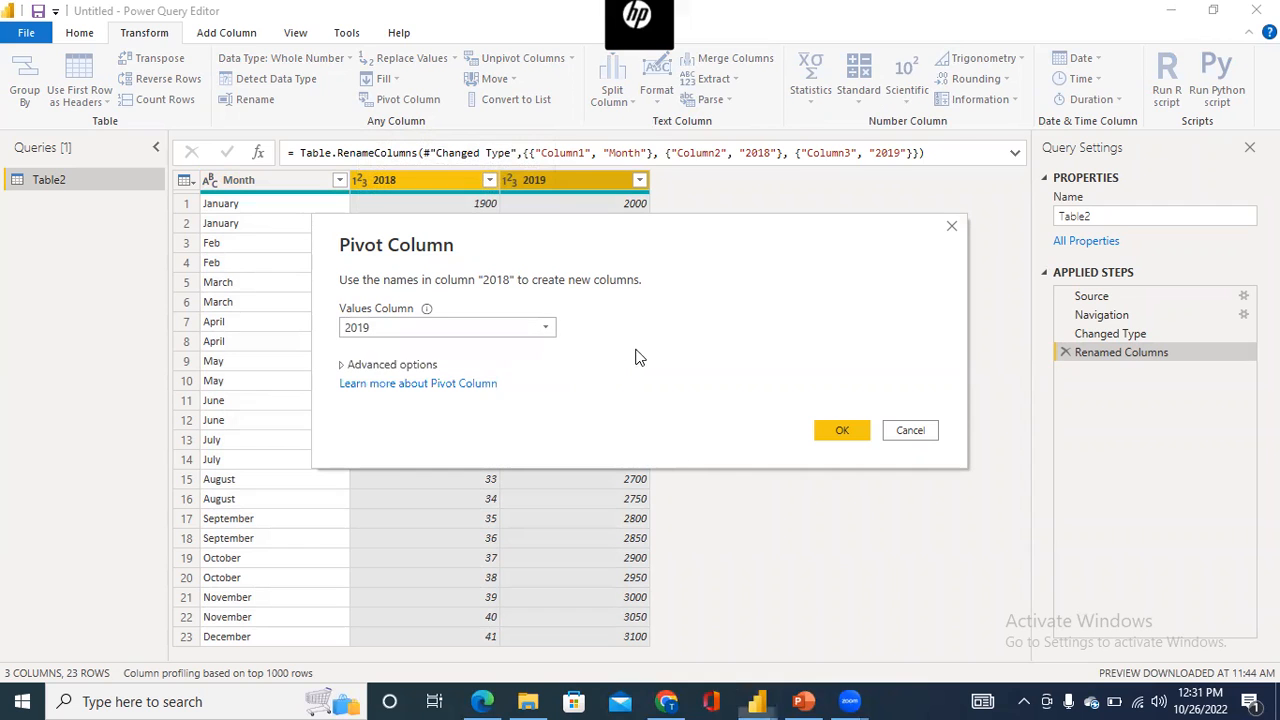
click(828, 430)
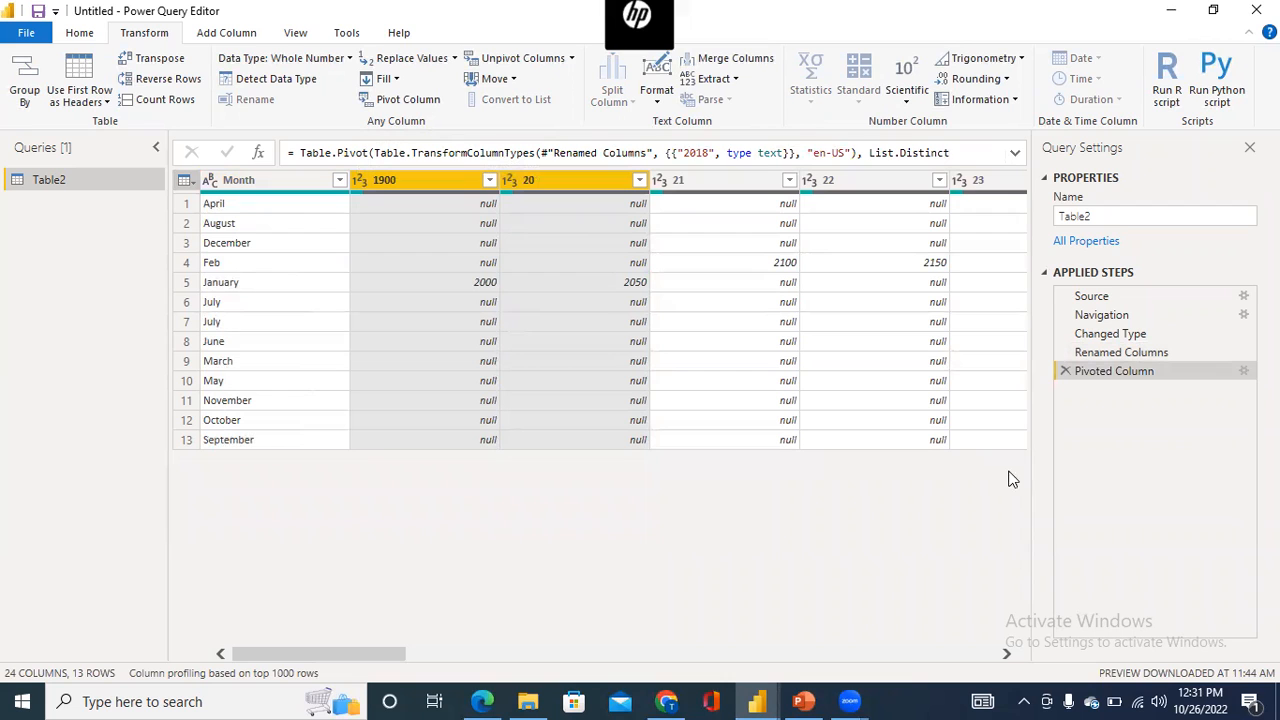
click(1066, 371)
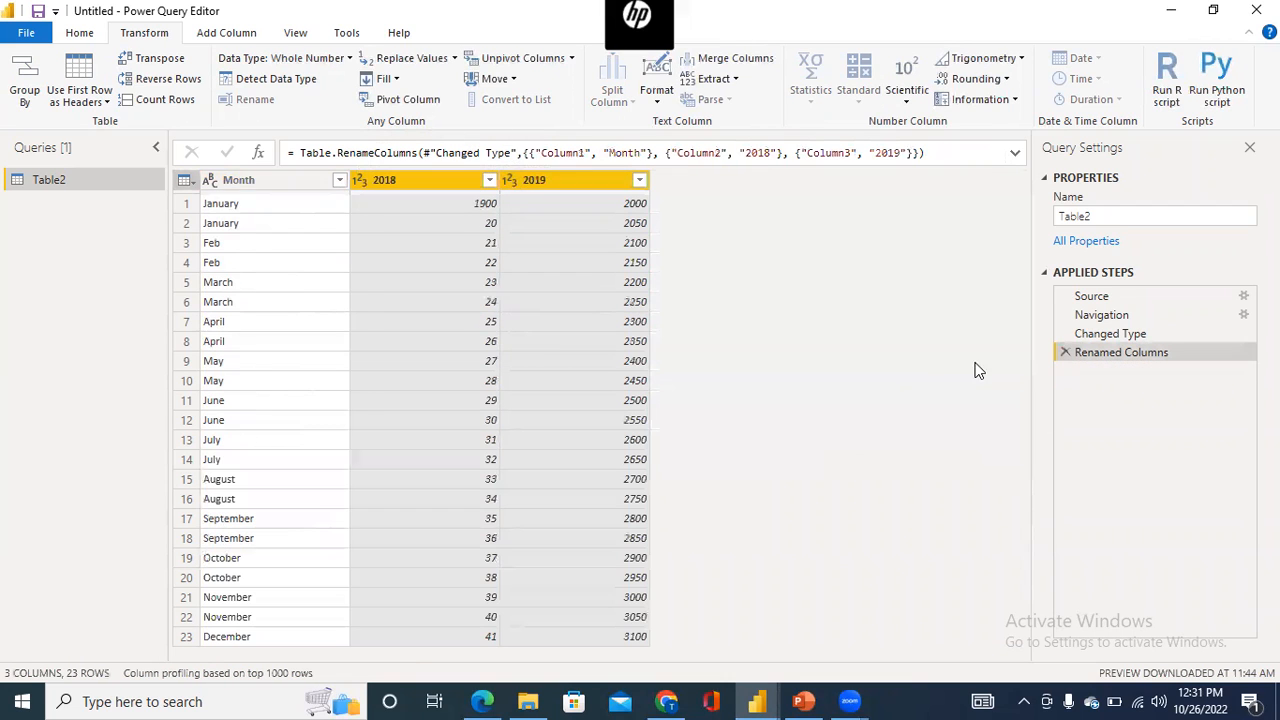
- Try unpivoting the 2018 and 2019 columns
click(474, 186)
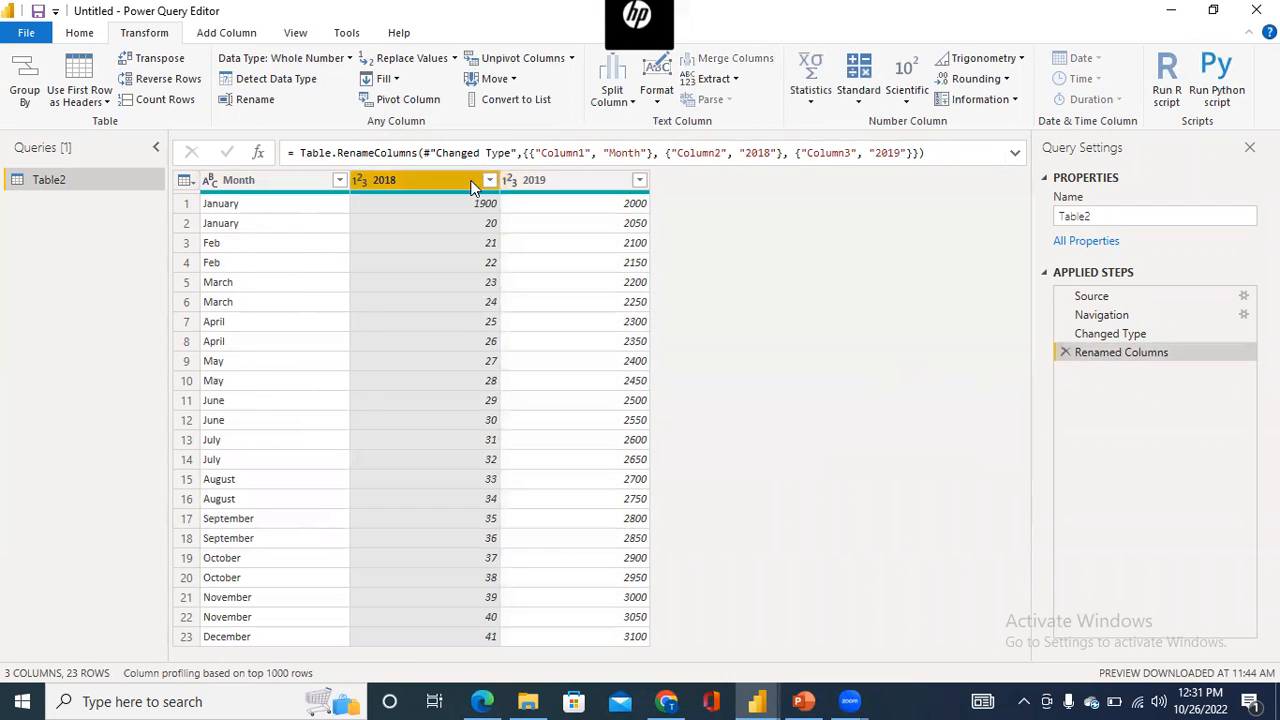
ctrl+click(575, 190)
right_click(577, 188)
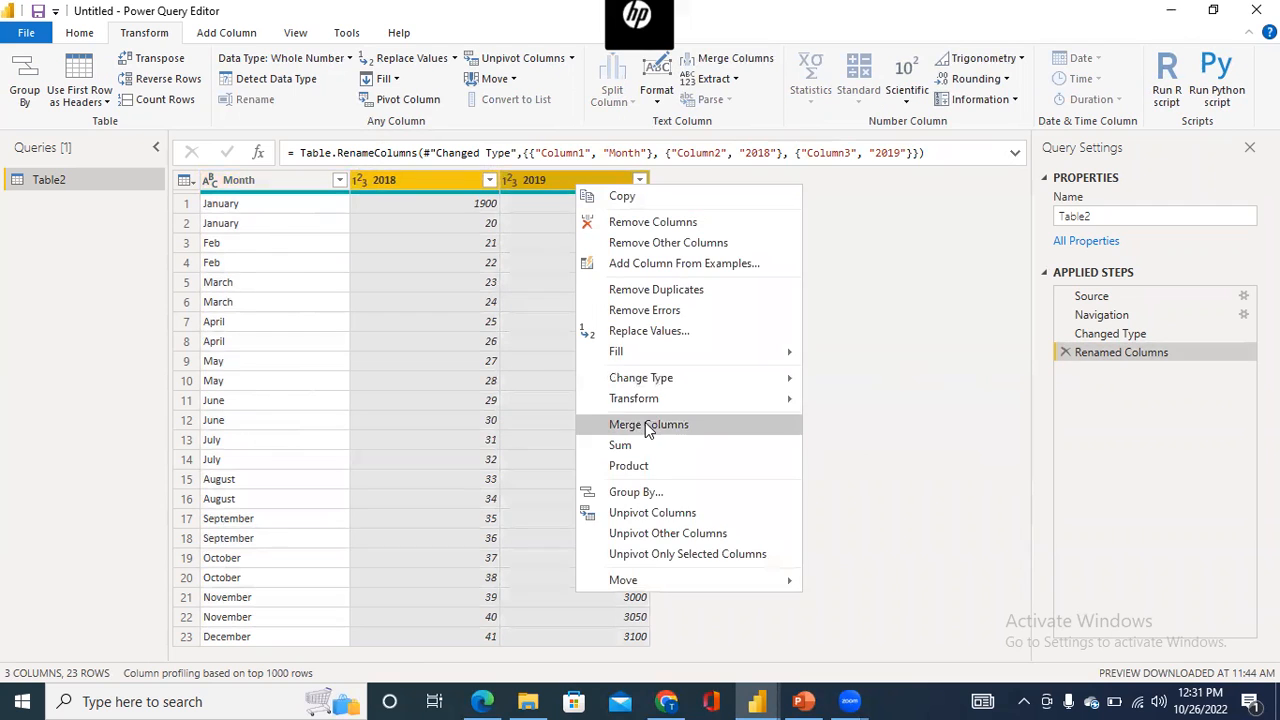
click(658, 513)
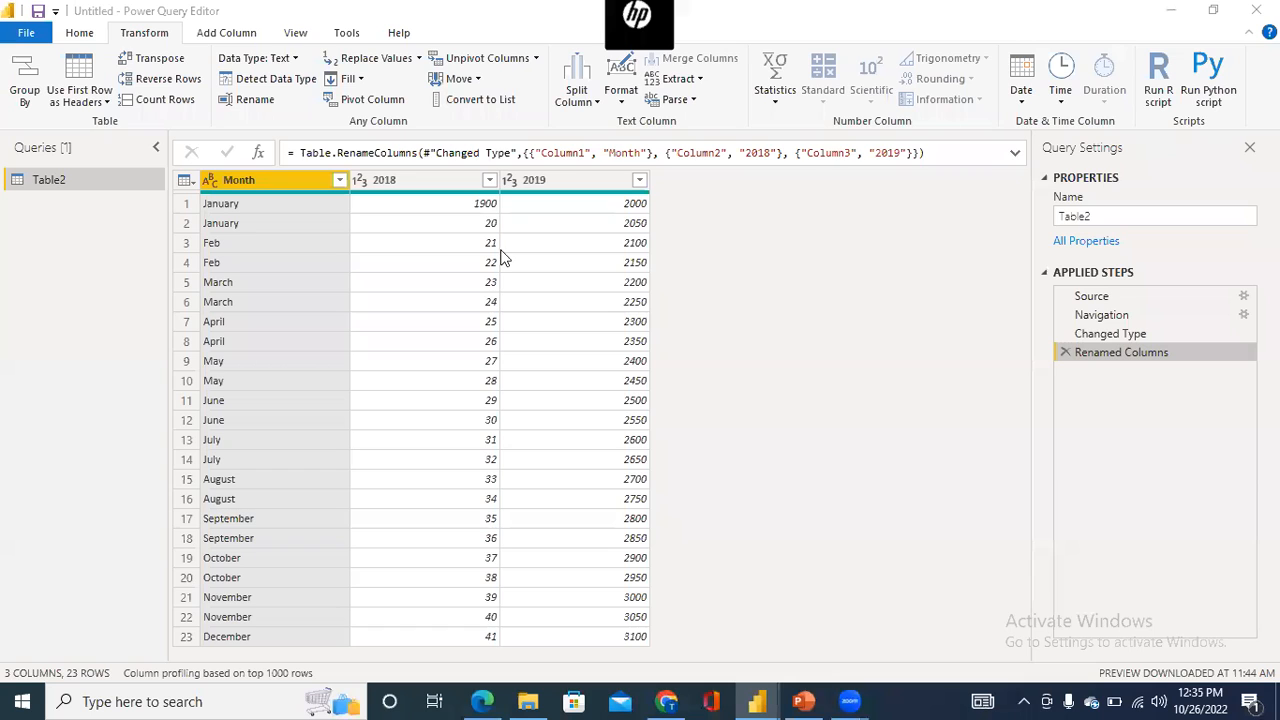
- Unpivot the 2018 and 2019 columns of Table2 into attribute and value rows for each month
click(455, 184)
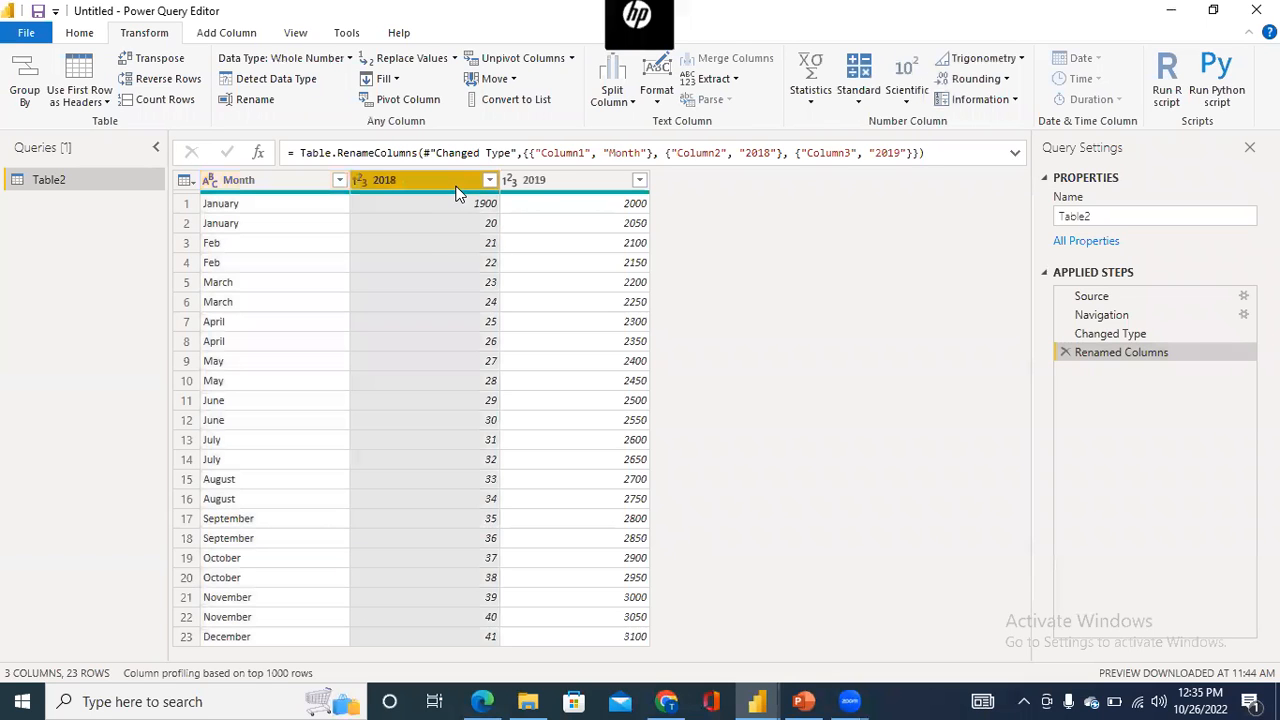
ctrl+click(547, 184)
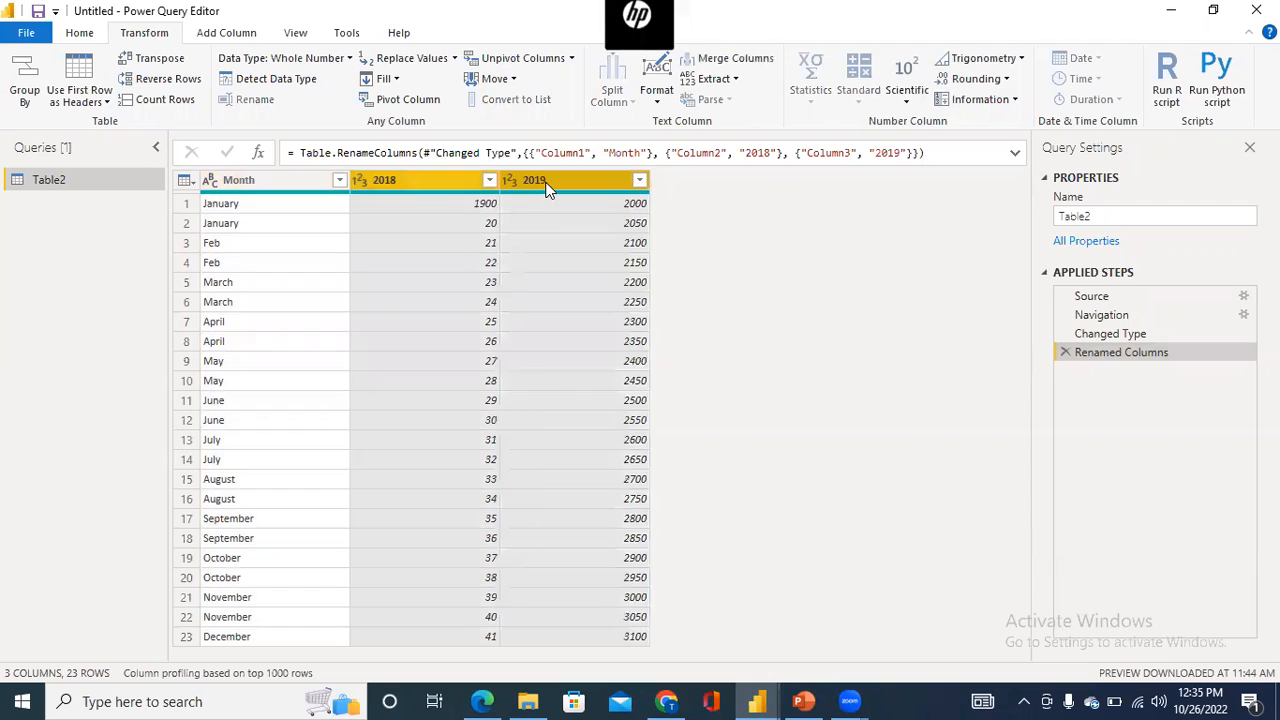
right_click(547, 190)
click(609, 516)
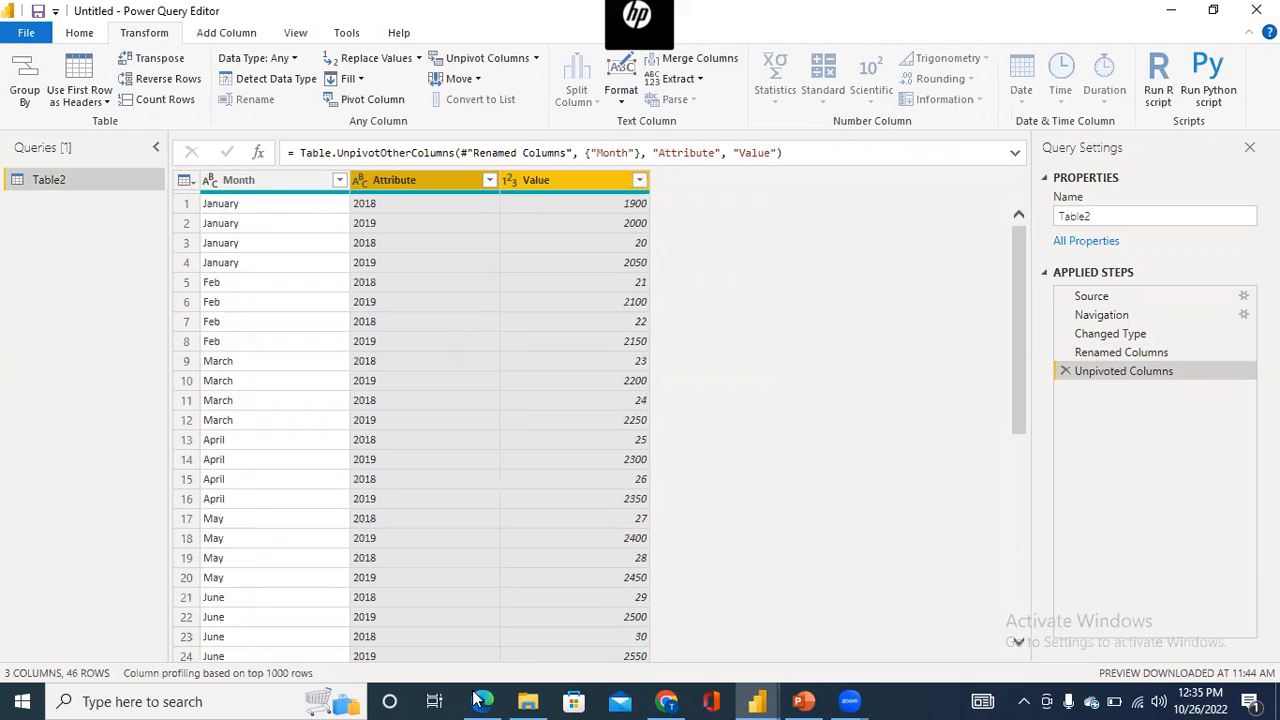
- Read the Pivot columns section of the Microsoft Learn page in Edge, including the Pivot Column options and the example illustration
drag(1228, 541, 1231, 590)
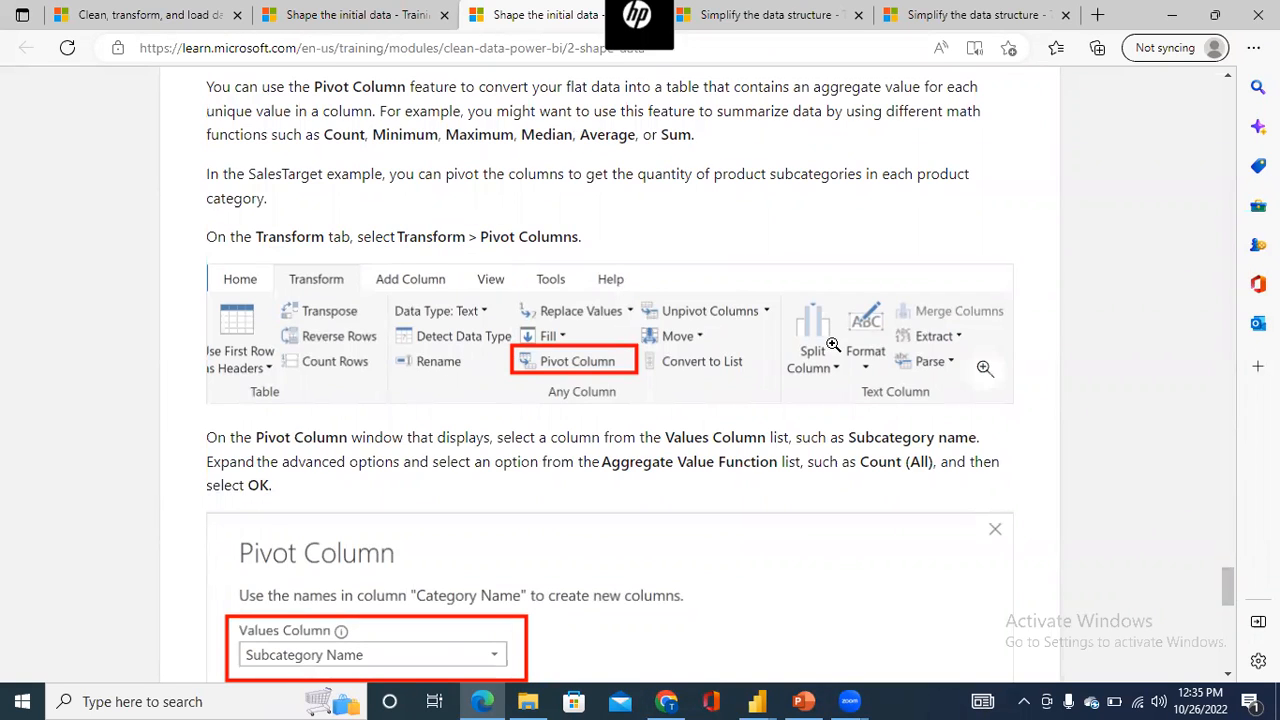
drag(1229, 590, 1229, 616)
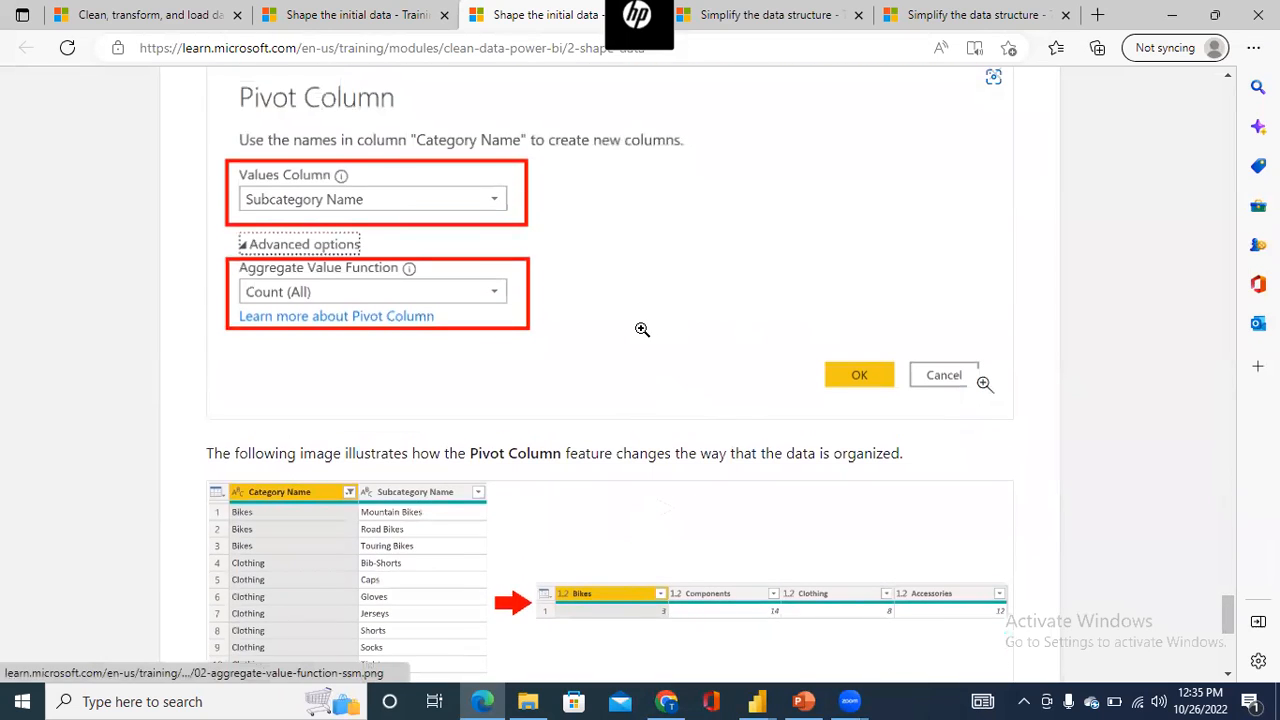
drag(1230, 615, 1232, 634)
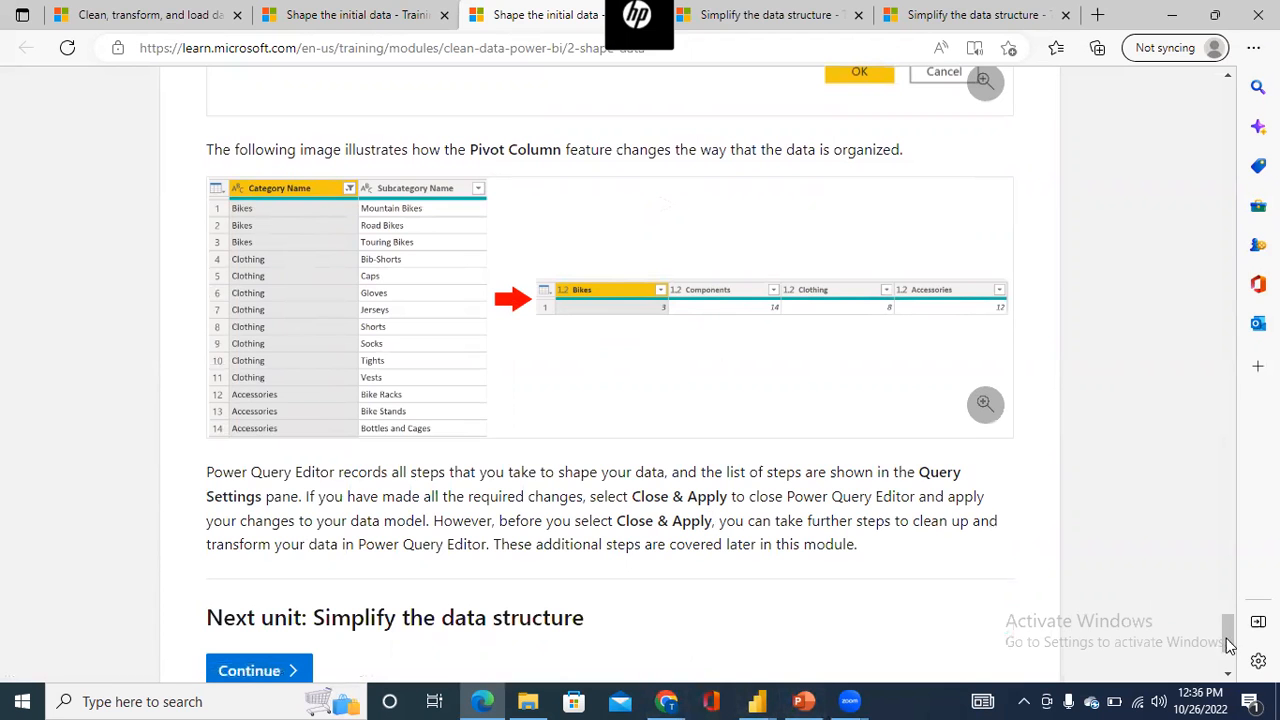
drag(1229, 637, 1233, 586)
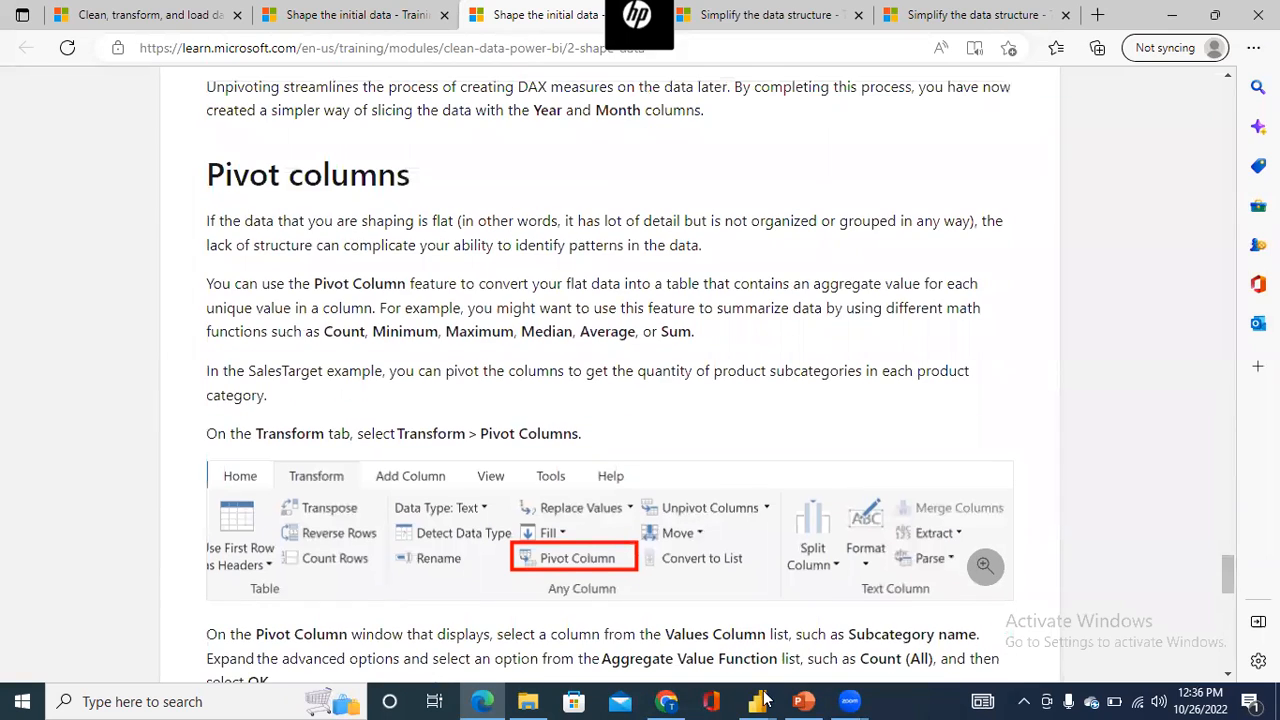
- Switch to the Power Query Editor and try pivoting the Month column with Attribute as the values column, aggregated by Count (All)
mouse_move(762, 700)
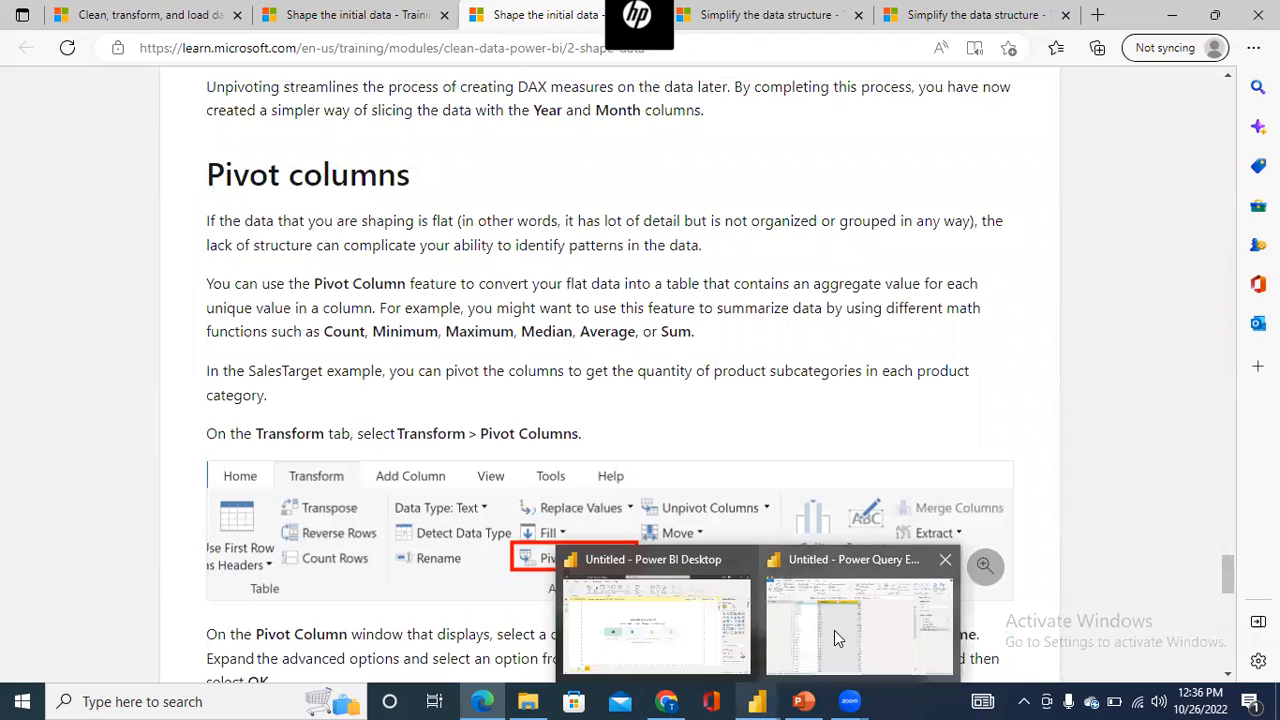
click(834, 630)
click(313, 184)
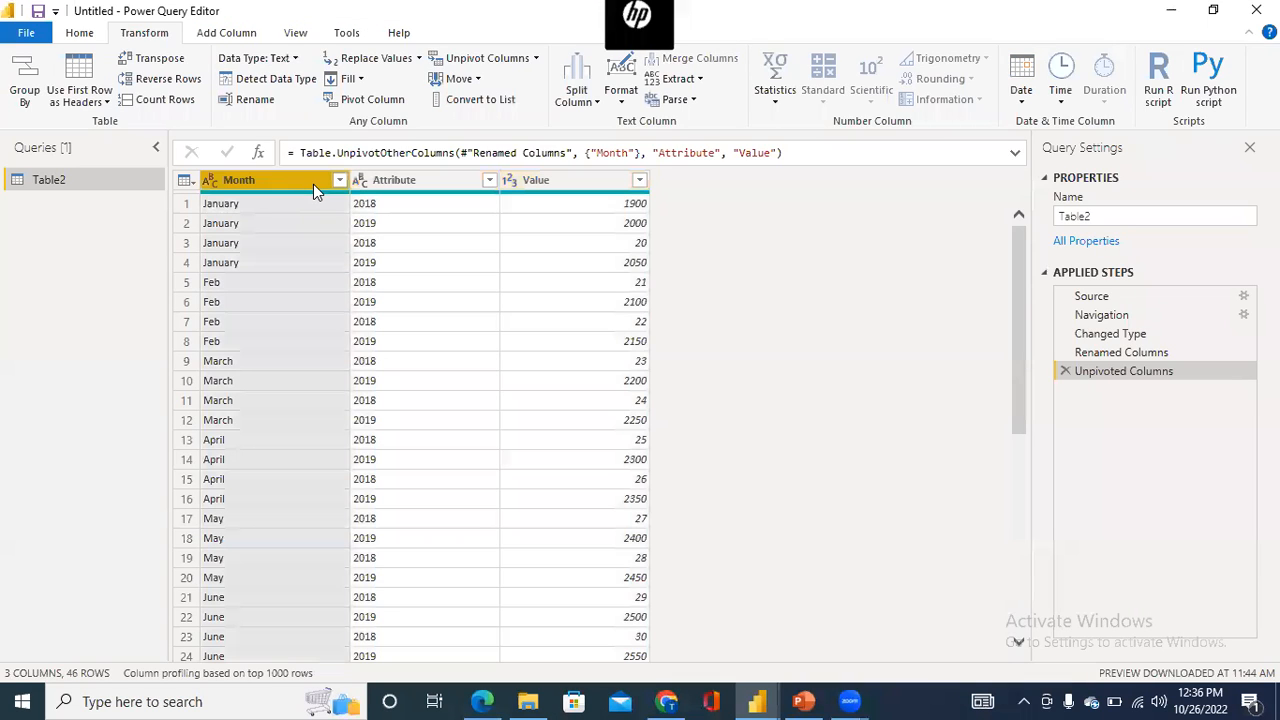
click(374, 103)
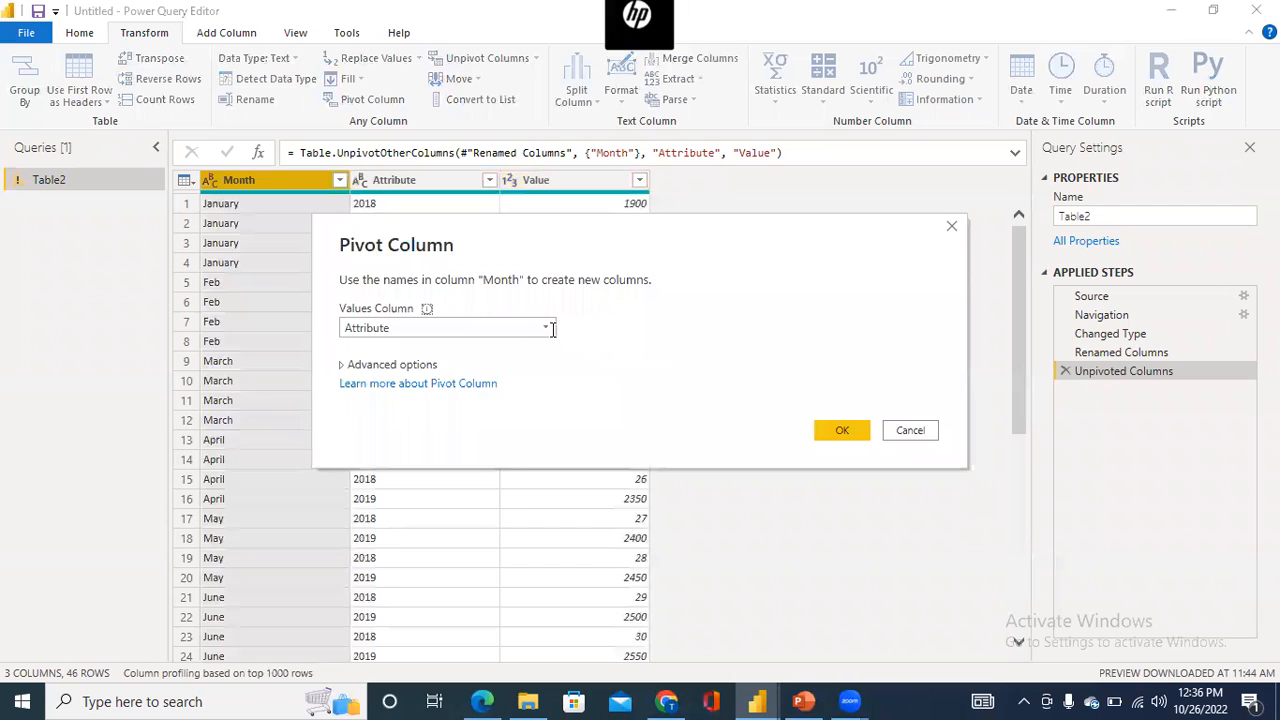
click(341, 365)
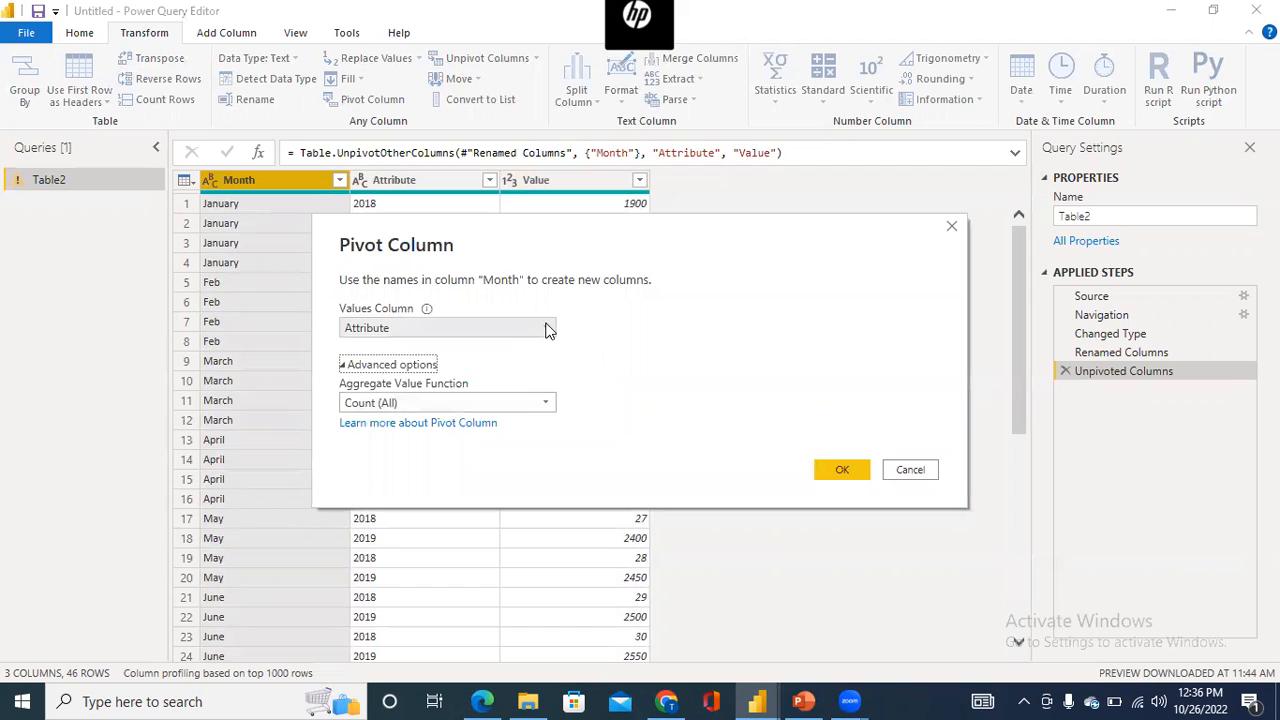
click(546, 328)
click(670, 333)
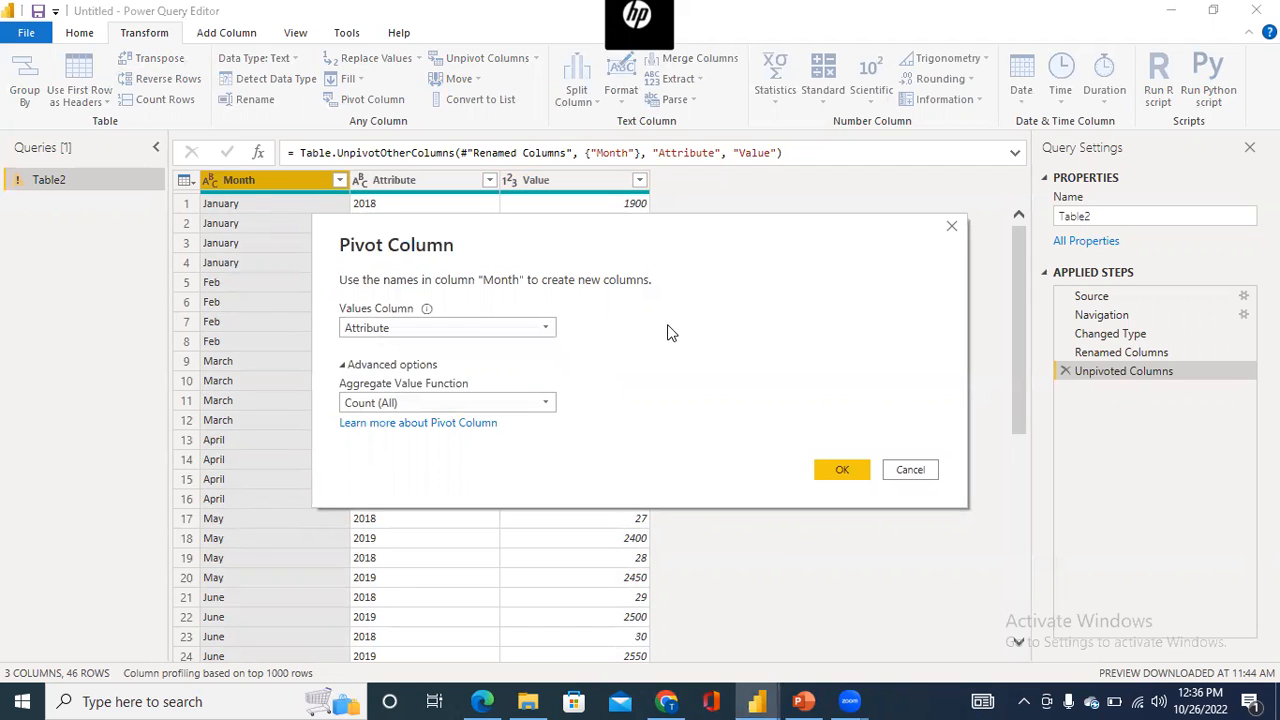
click(845, 470)
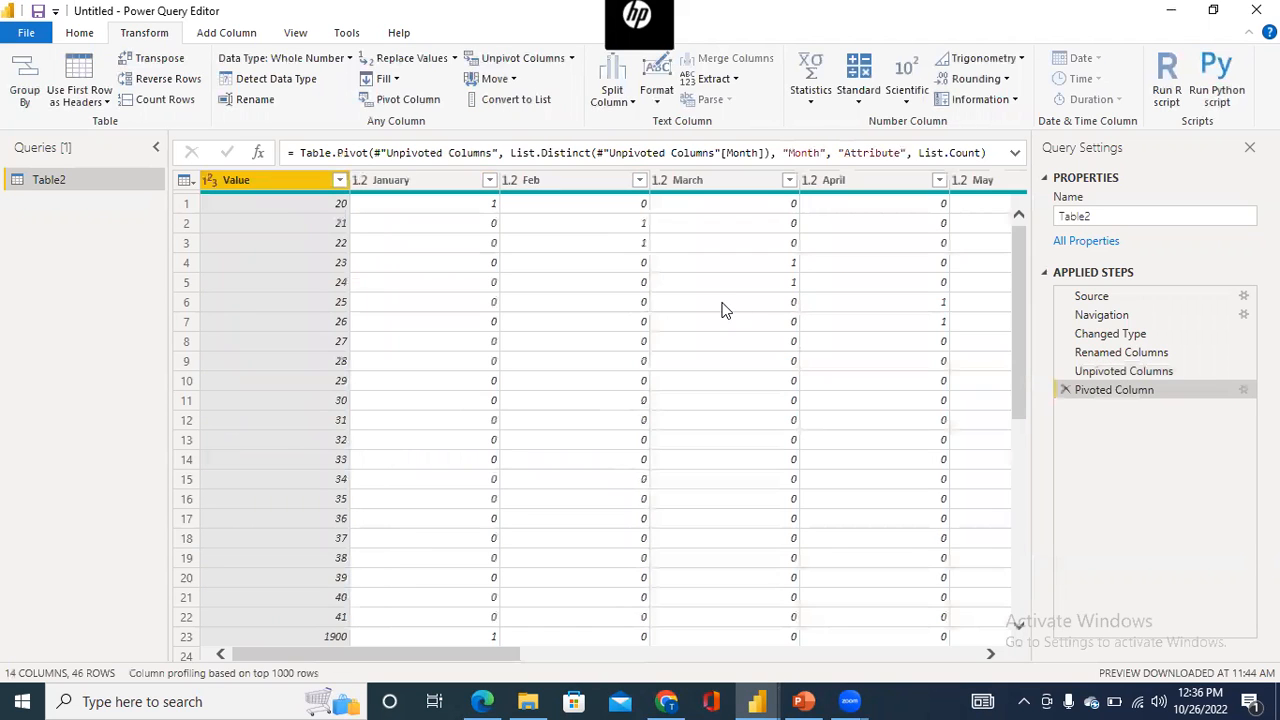
- Review the monthly counts in the pivoted table, and delete the Pivoted Column applied step
click(481, 210)
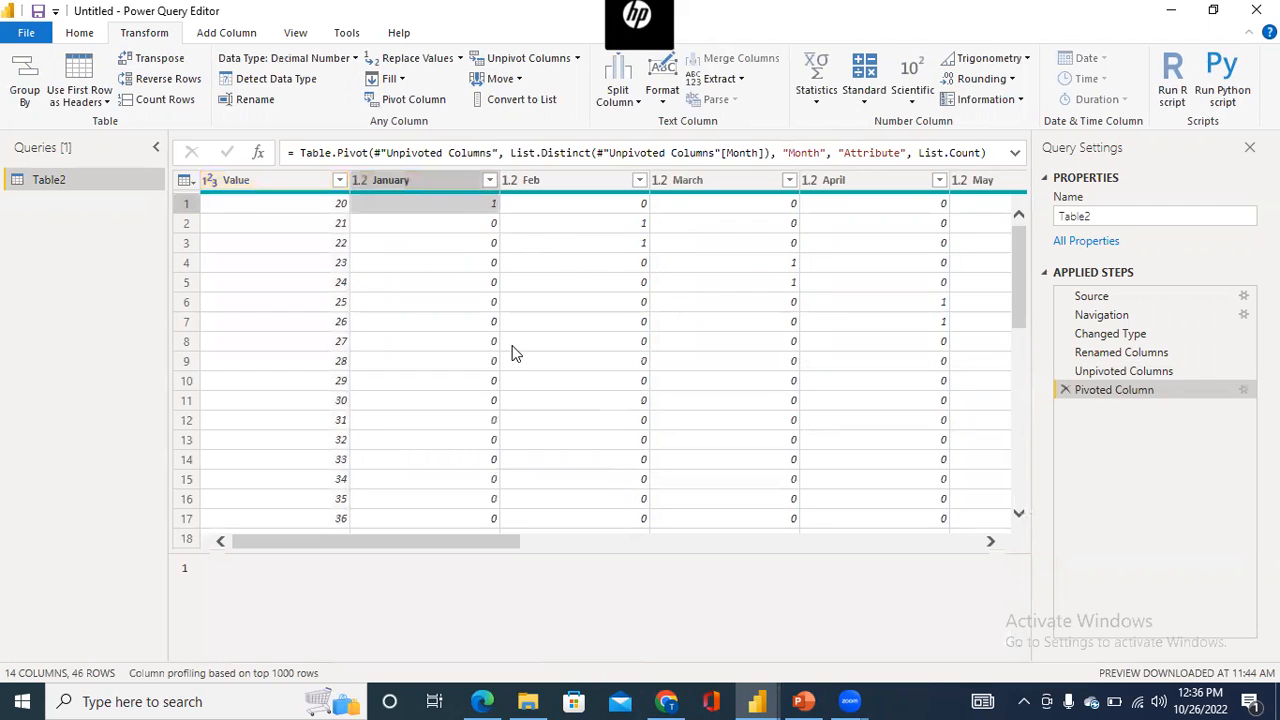
click(639, 230)
click(639, 246)
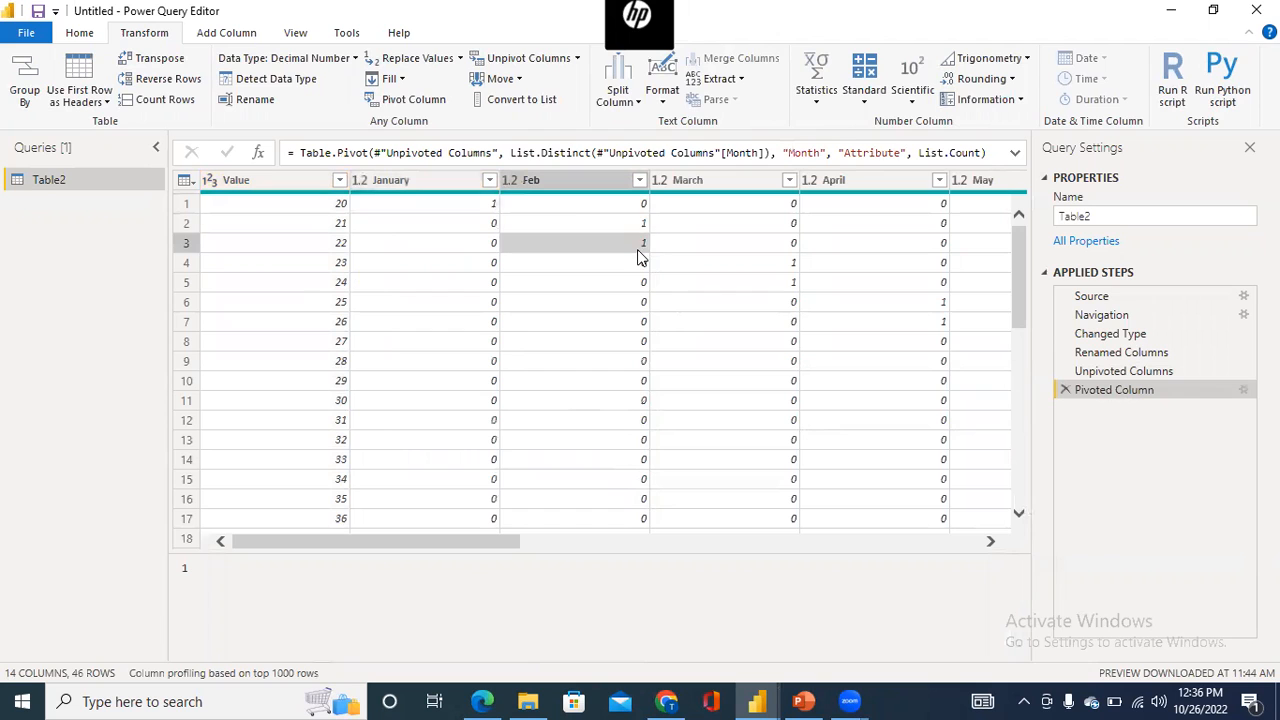
drag(506, 538, 986, 520)
click(1063, 390)
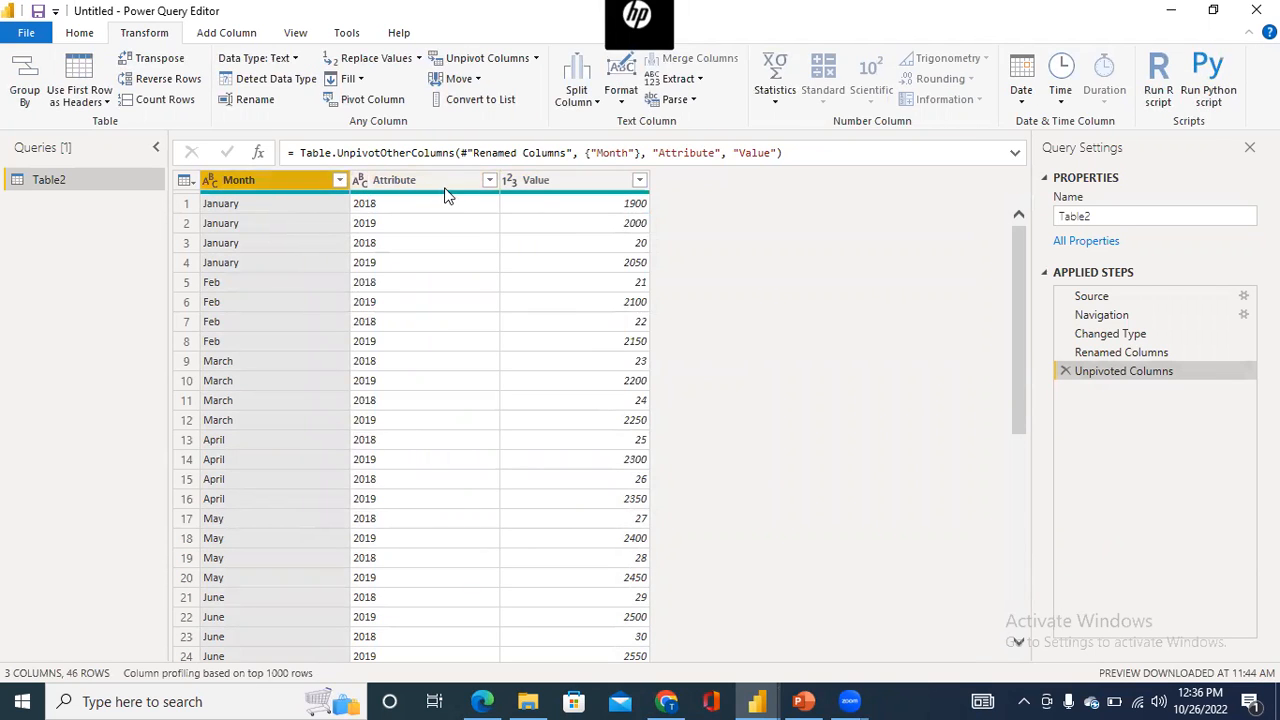
- Pivot the Month column with Value as the values column, aggregated by sum, and review the monthly figures for 2018
click(348, 104)
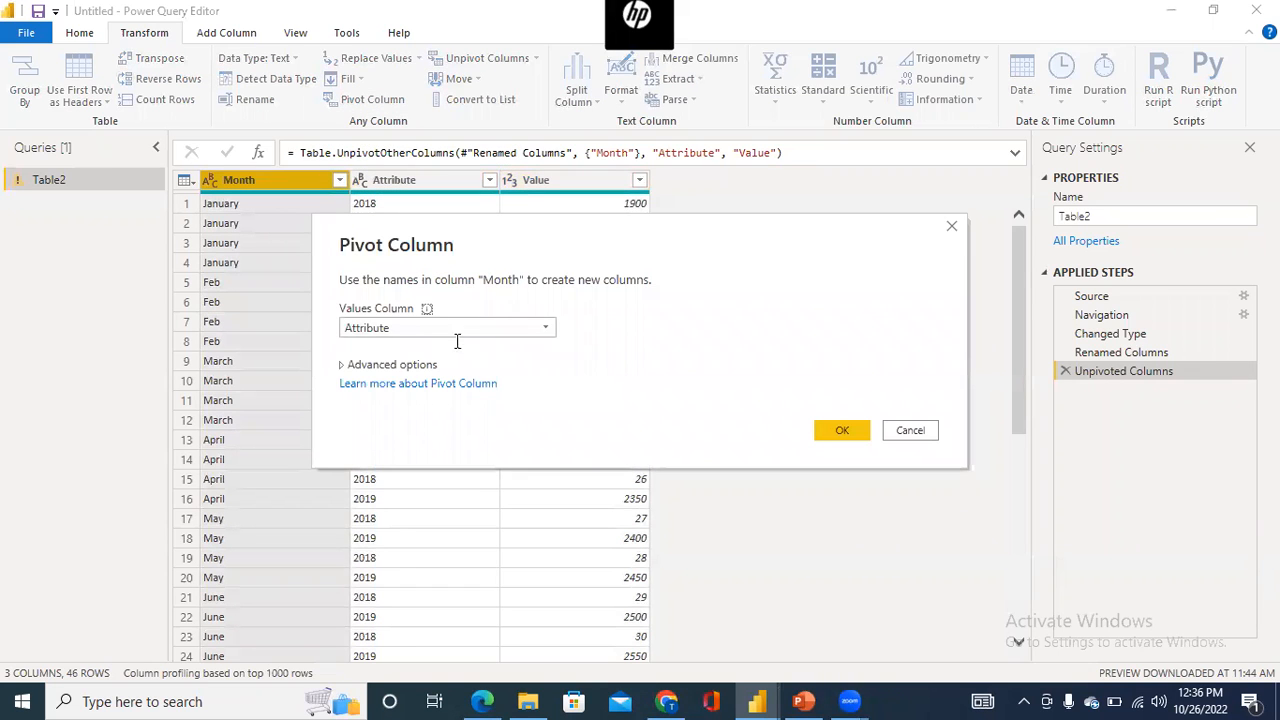
click(552, 330)
click(454, 370)
click(840, 431)
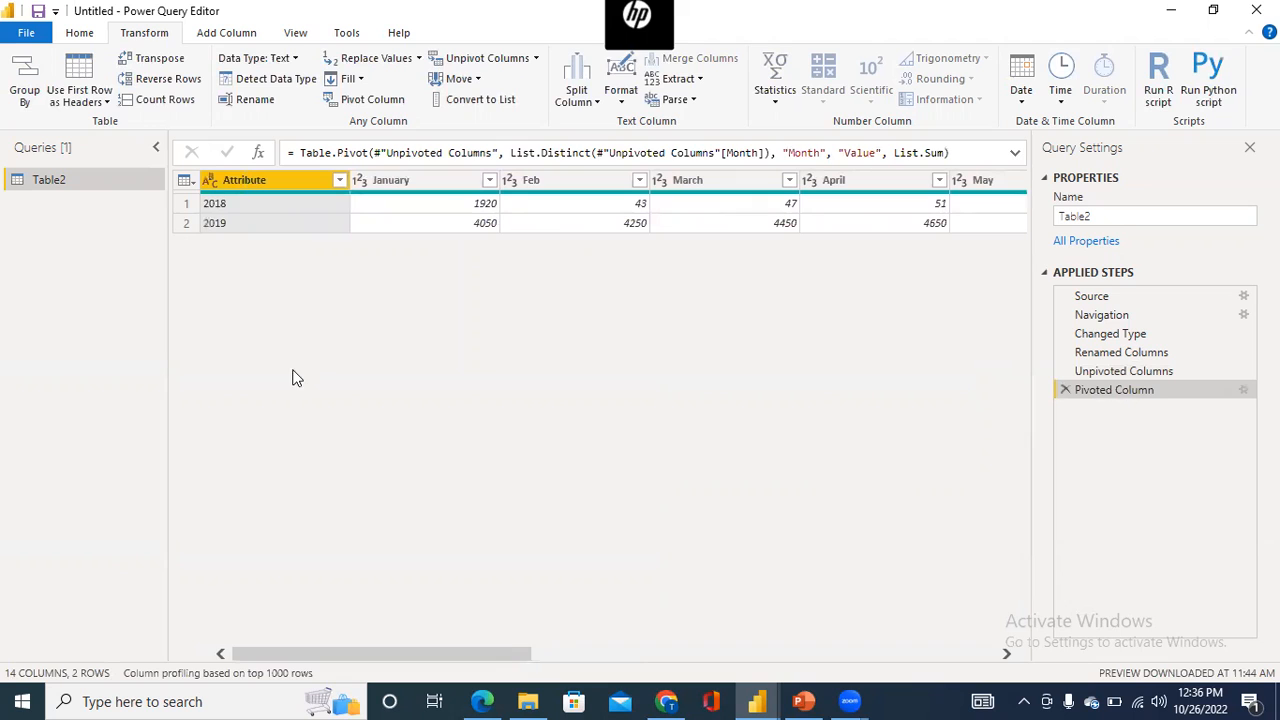
click(289, 205)
click(465, 206)
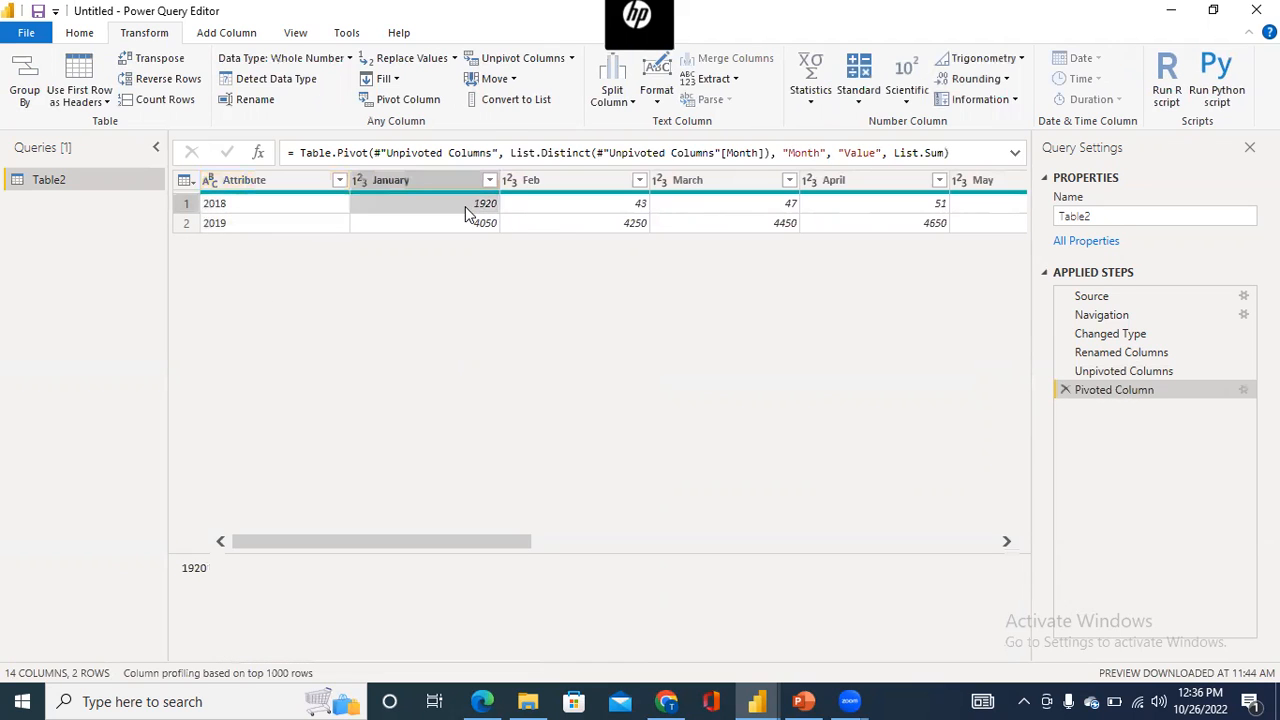
drag(527, 545, 521, 482)
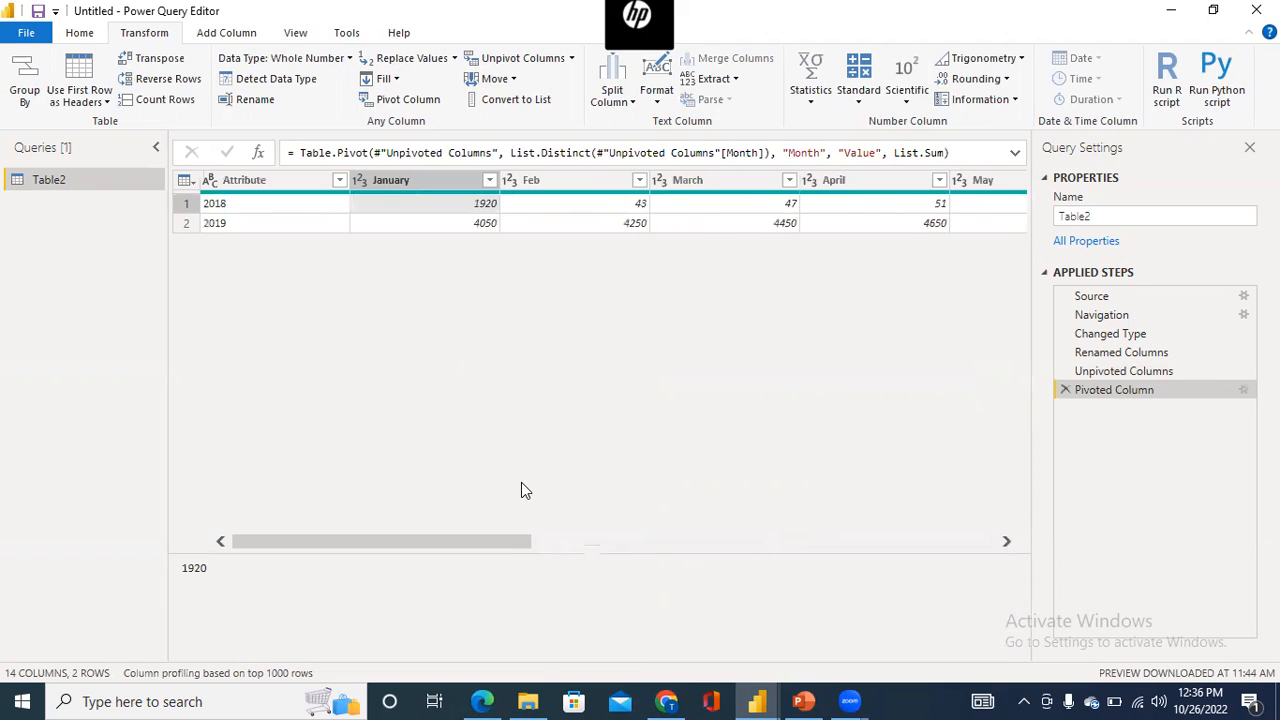